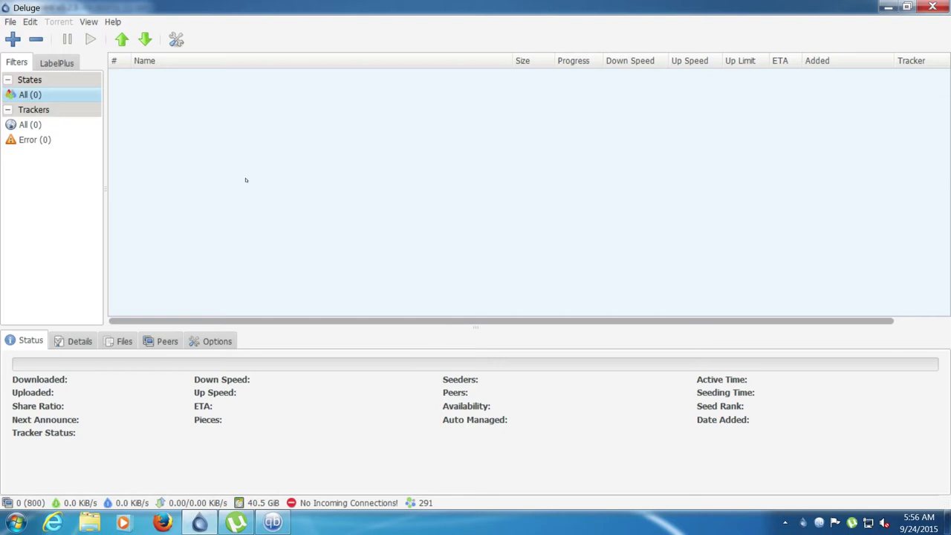
# Open Deluge's preferences and review the Network, Bandwidth, Interface, Other and Daemon pages.
pyautogui.click(34, 22)
pyautogui.click(41, 37)
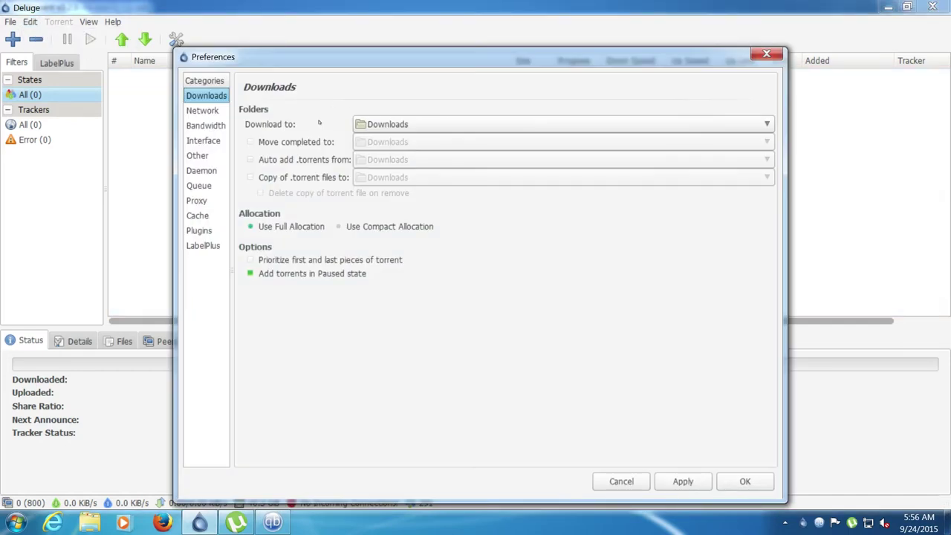
pyautogui.click(203, 112)
pyautogui.click(205, 127)
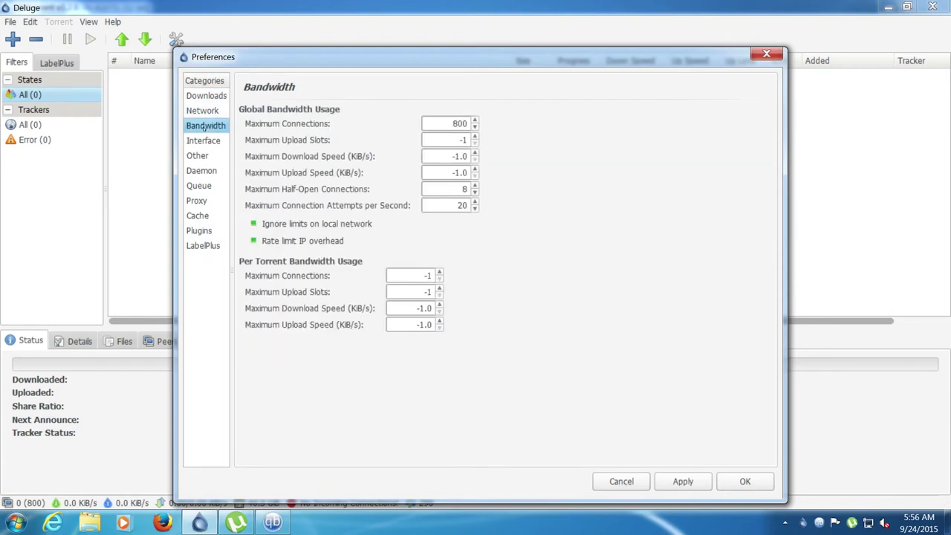
pyautogui.click(206, 141)
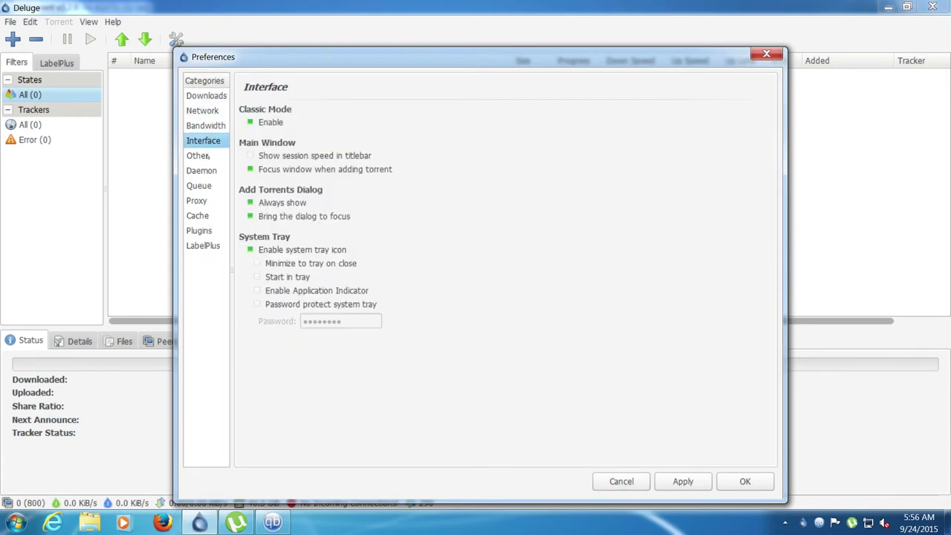
pyautogui.click(207, 155)
pyautogui.click(208, 172)
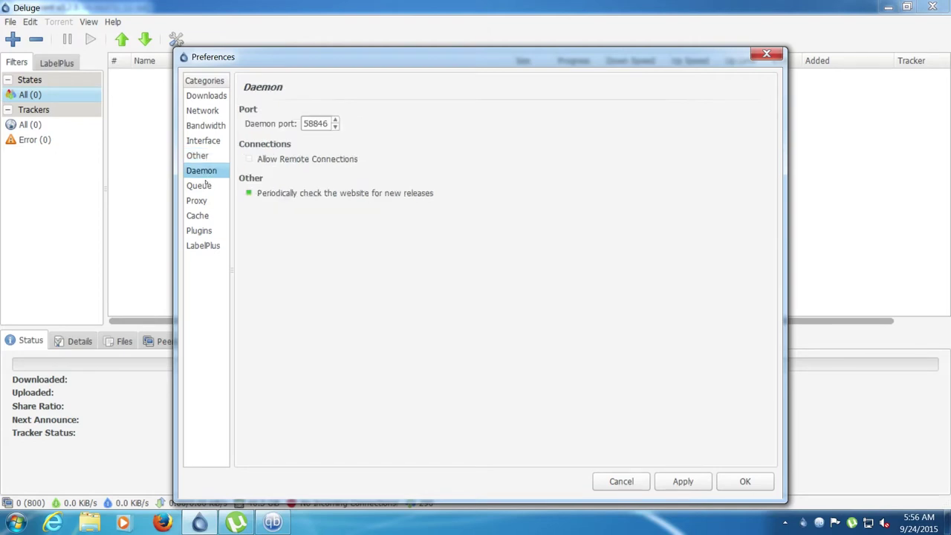
# Review Deluge's Queue, Proxy, Cache, Plugins and LabelPlus pages, then close the preferences with OK.
pyautogui.click(205, 185)
pyautogui.click(203, 203)
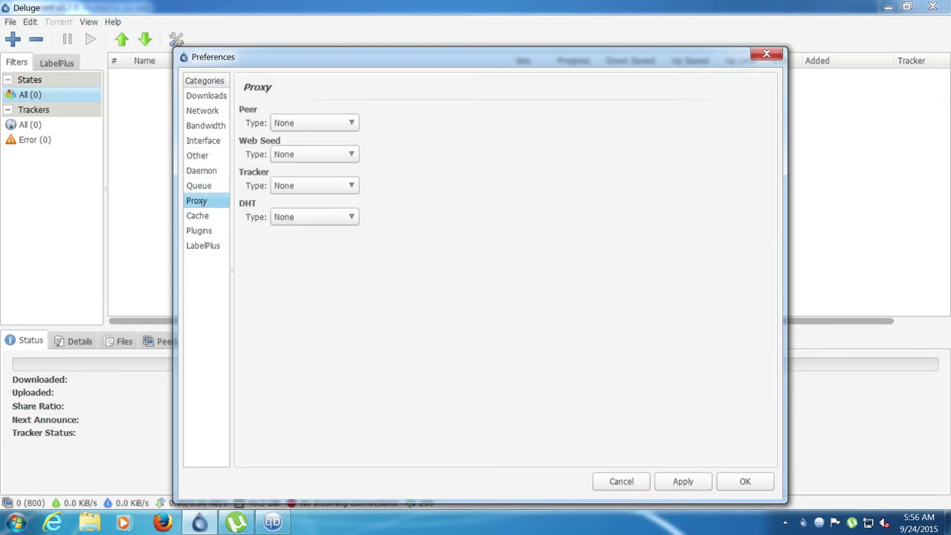
pyautogui.click(200, 216)
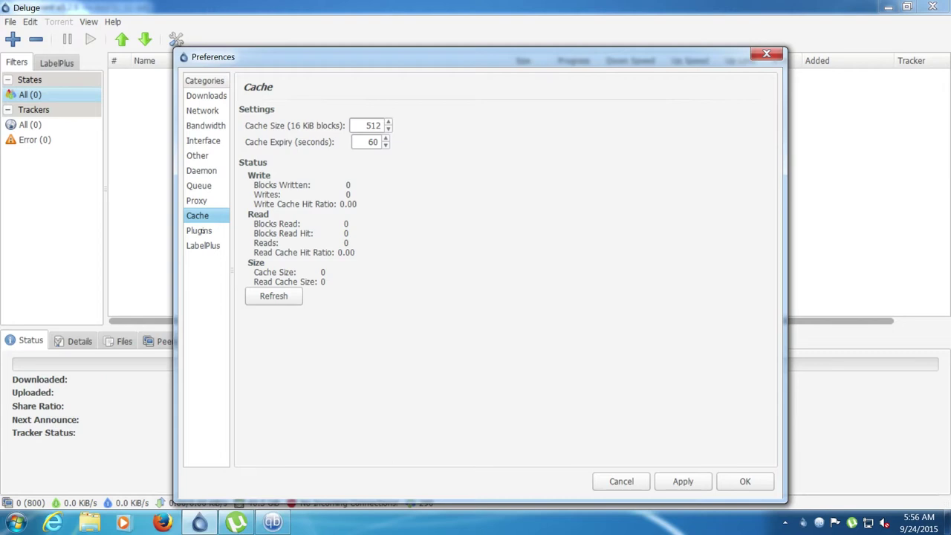
pyautogui.click(199, 231)
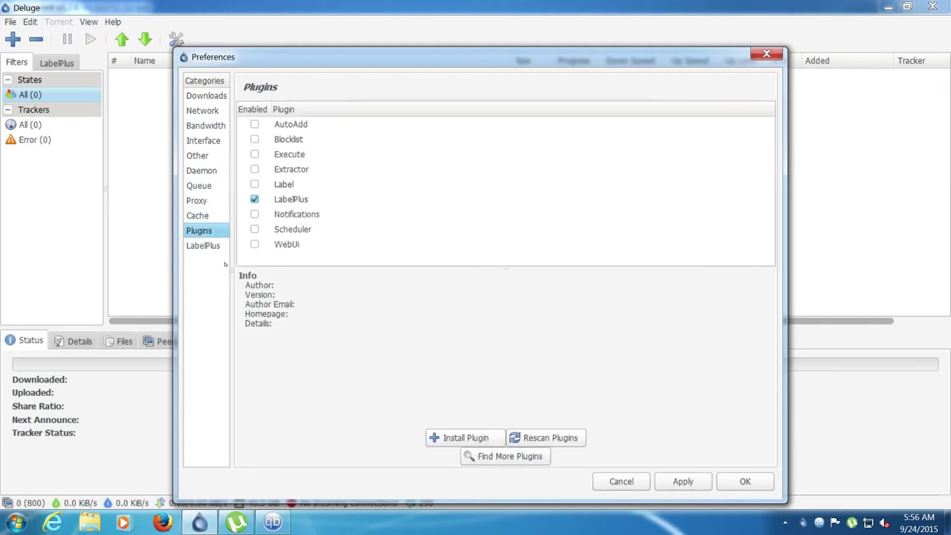
pyautogui.click(206, 245)
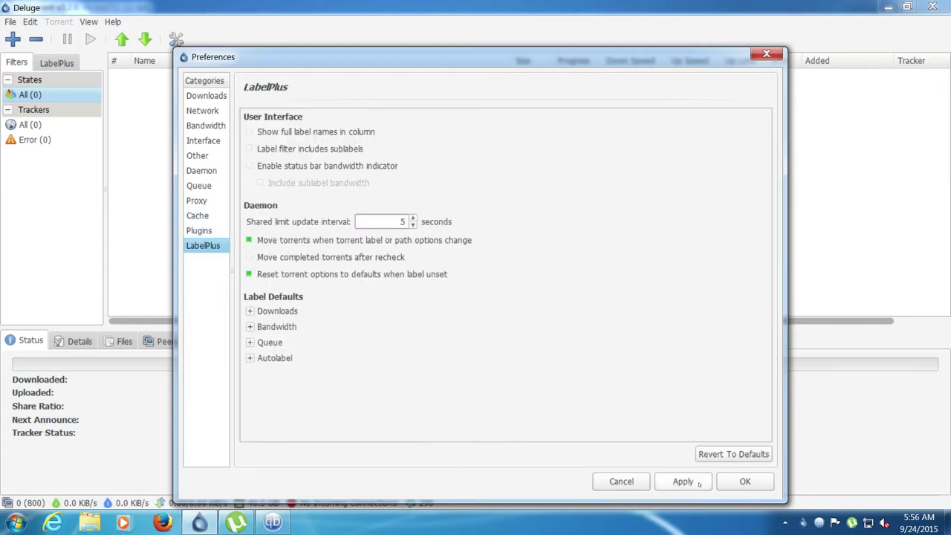
pyautogui.click(739, 485)
# In µTorrent, review the General through Scheduler preference pages.
pyautogui.click(236, 522)
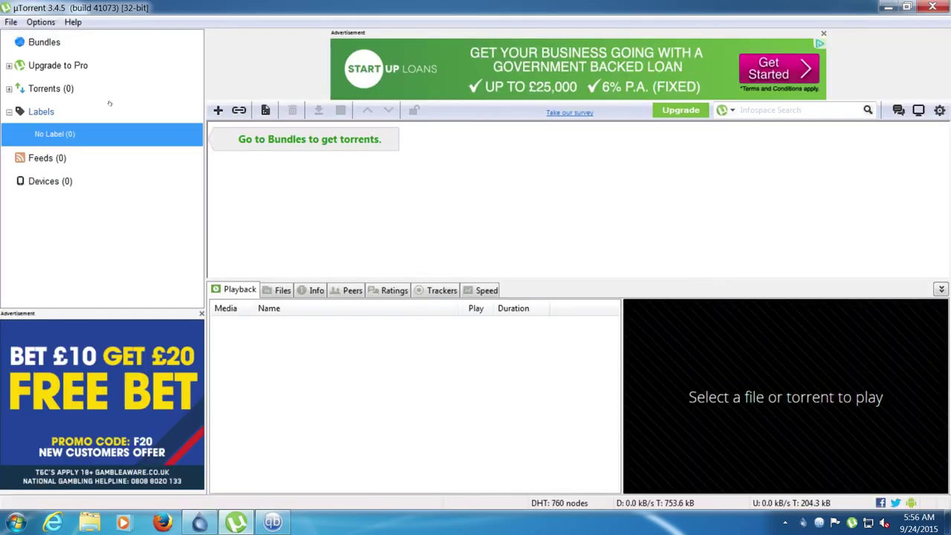
pyautogui.click(41, 22)
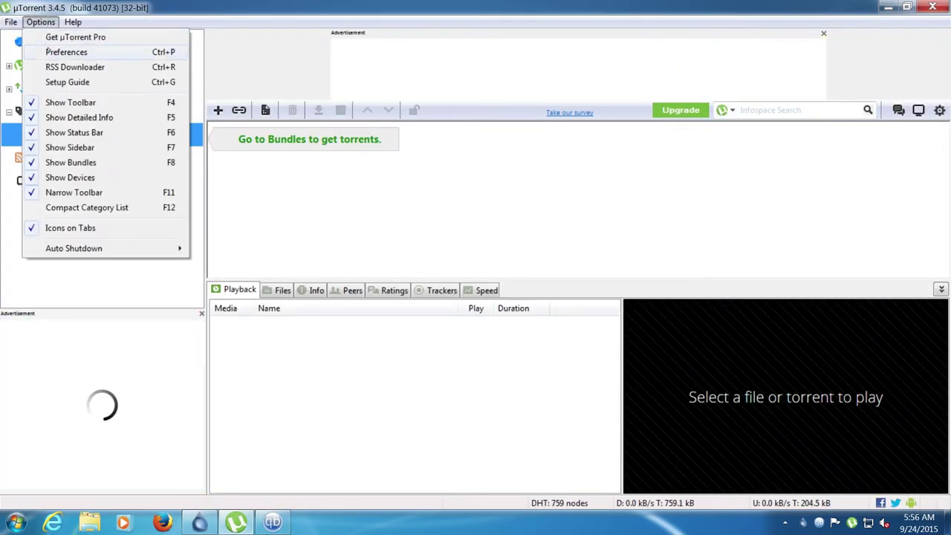
pyautogui.click(66, 52)
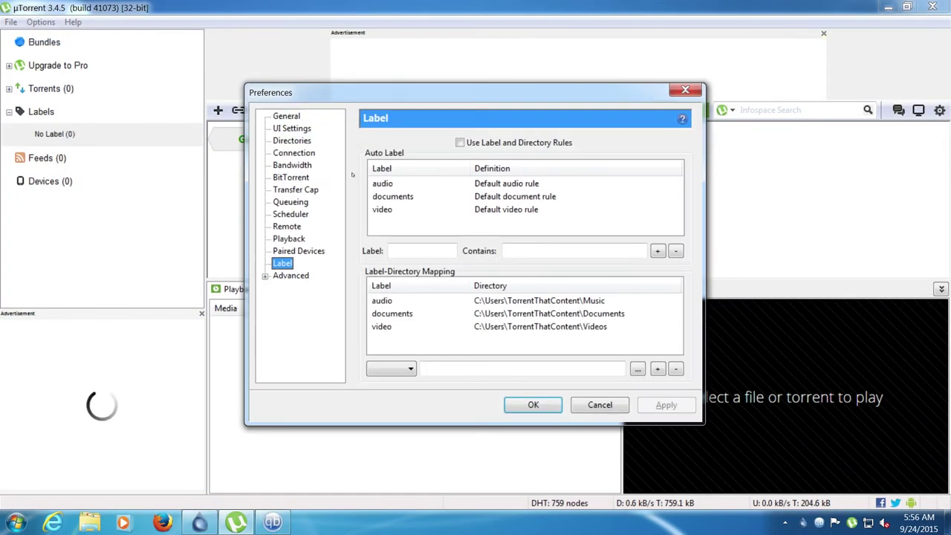
pyautogui.click(288, 117)
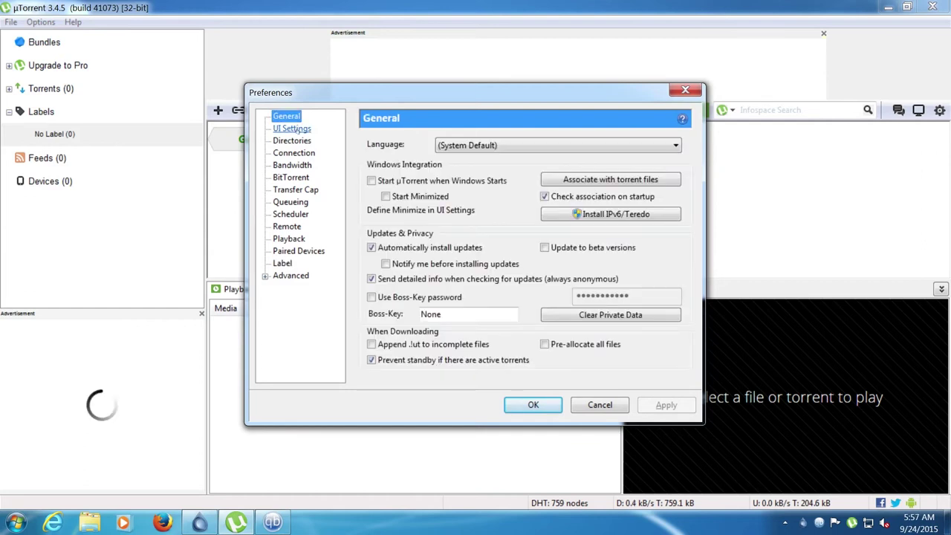
pyautogui.click(295, 129)
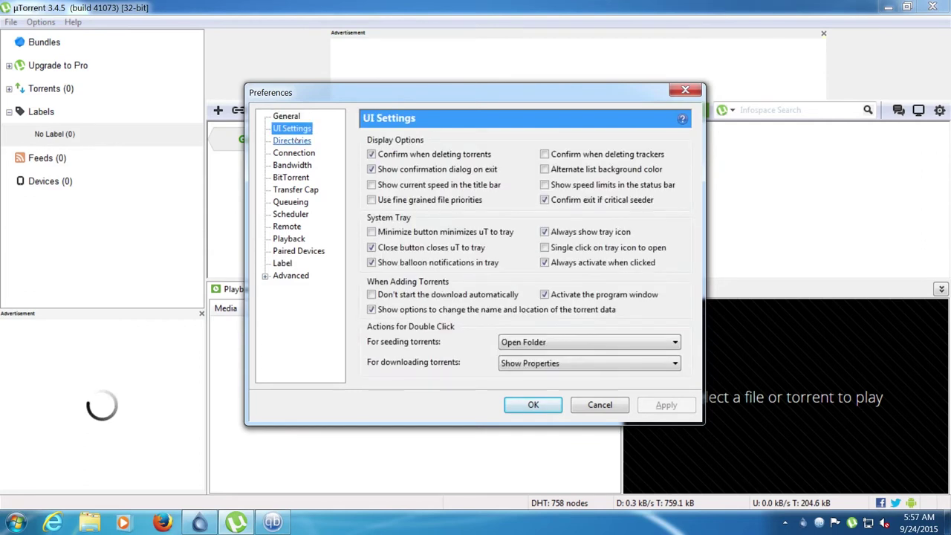
pyautogui.click(299, 139)
pyautogui.click(296, 152)
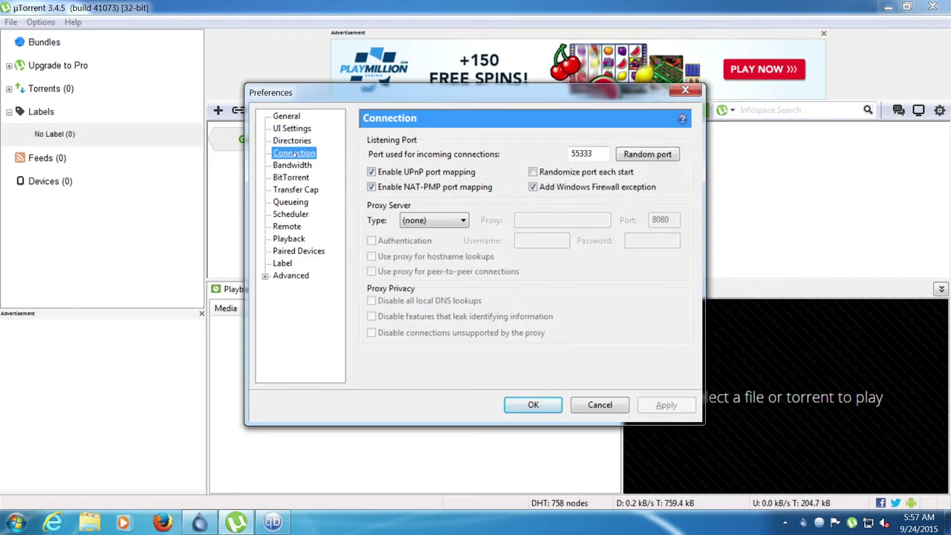
pyautogui.click(296, 165)
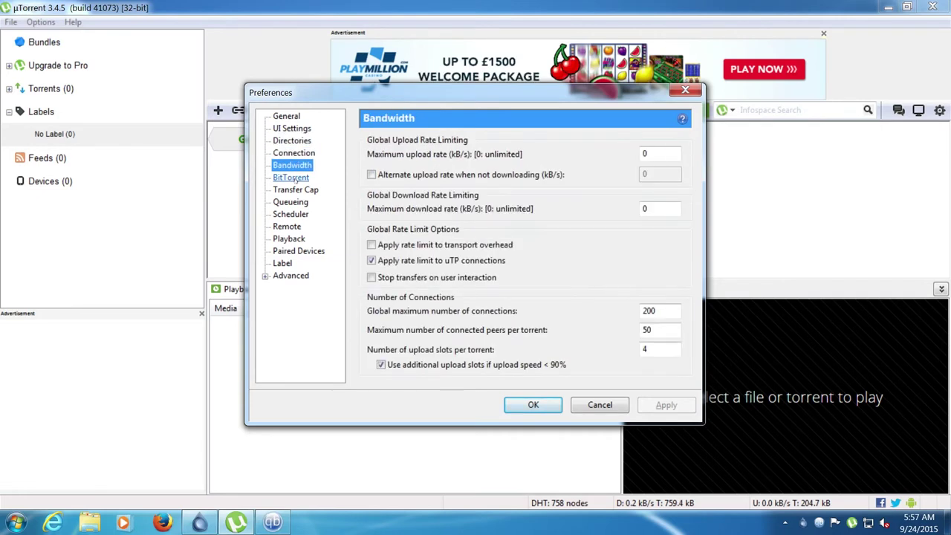
pyautogui.click(296, 178)
pyautogui.click(294, 190)
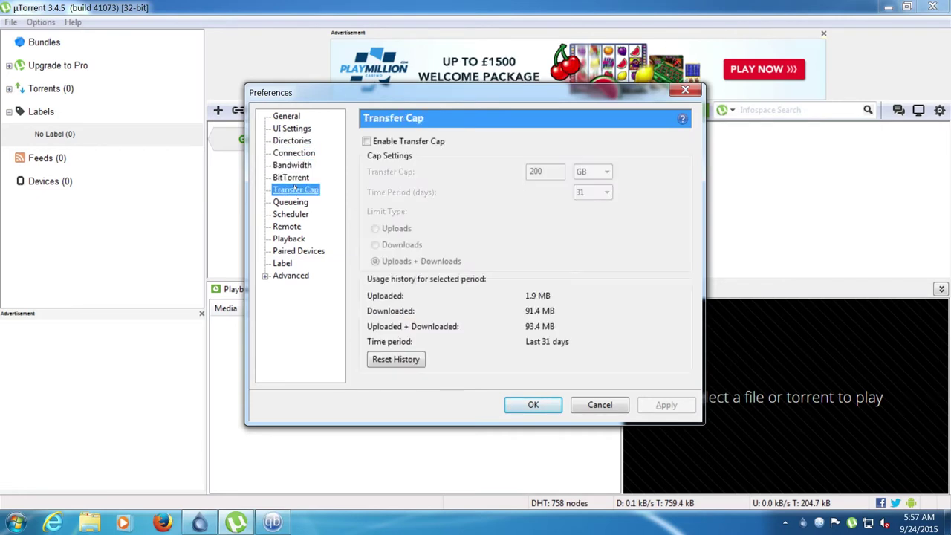
pyautogui.click(291, 202)
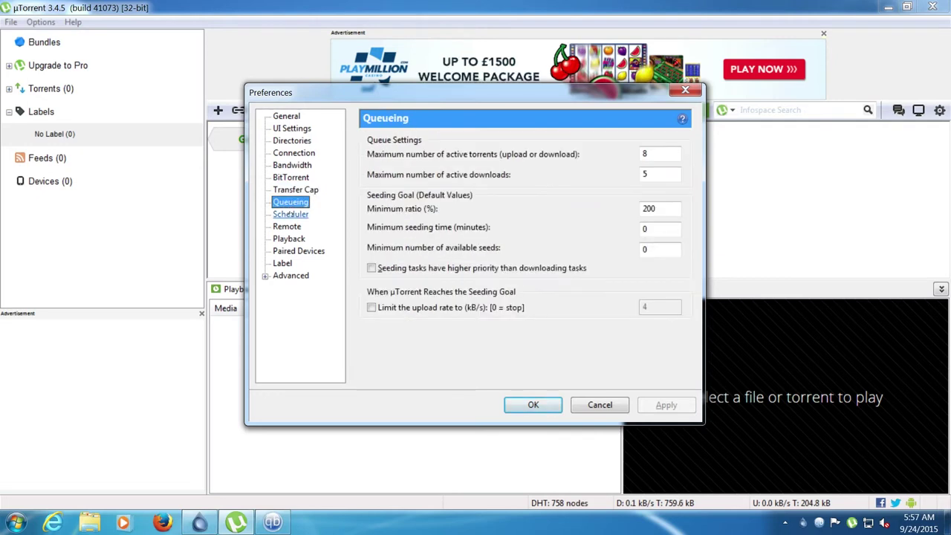
pyautogui.click(291, 214)
# Review µTorrent's Remote access through Advanced > Run Program pages, then close with OK.
pyautogui.click(286, 226)
pyautogui.click(288, 238)
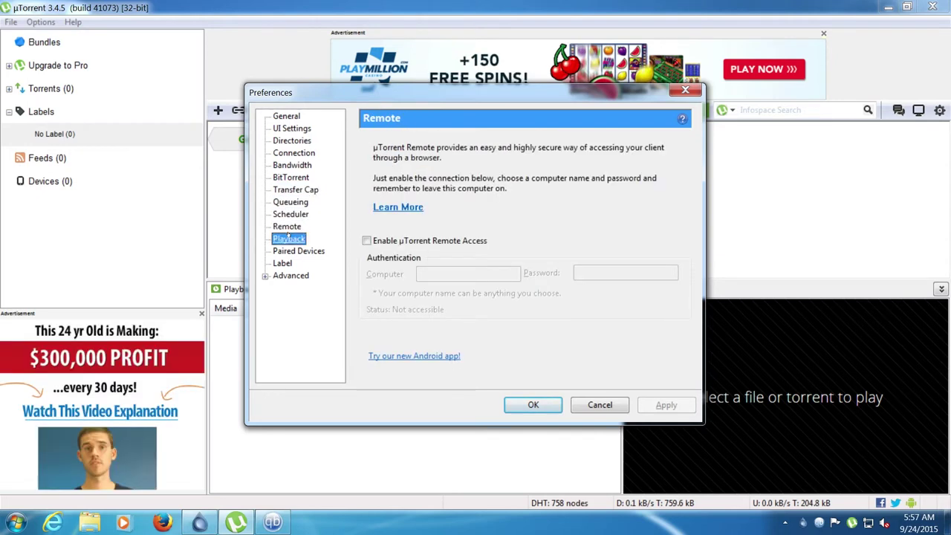
pyautogui.click(287, 251)
pyautogui.click(282, 263)
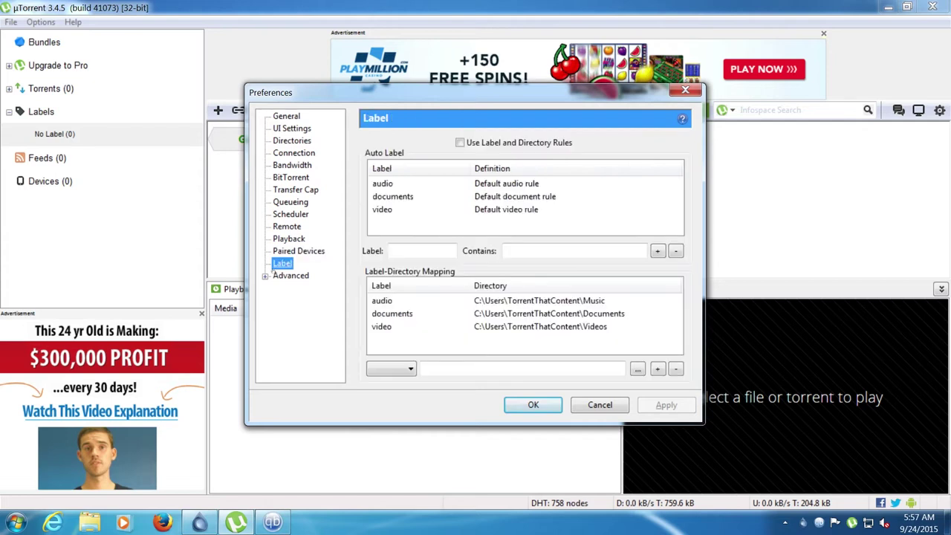
pyautogui.click(288, 275)
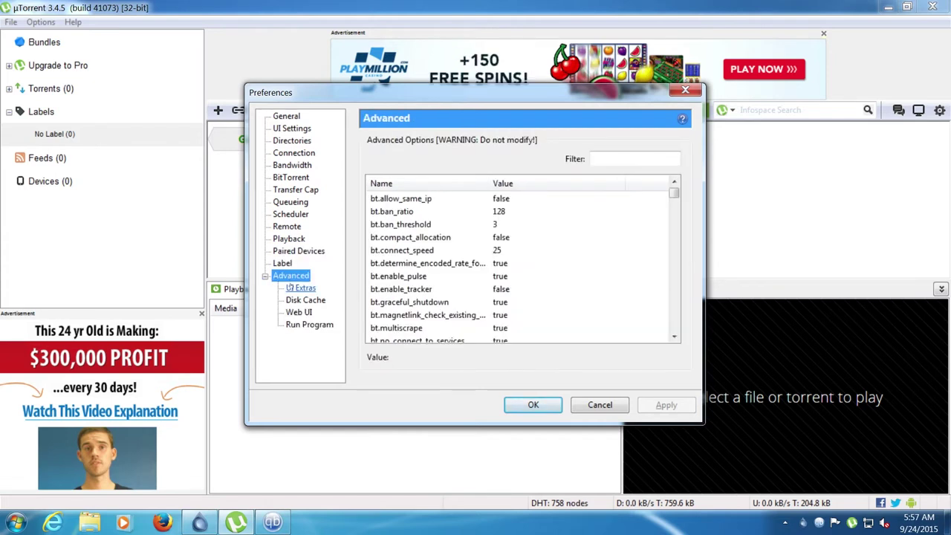
pyautogui.click(294, 288)
pyautogui.click(304, 300)
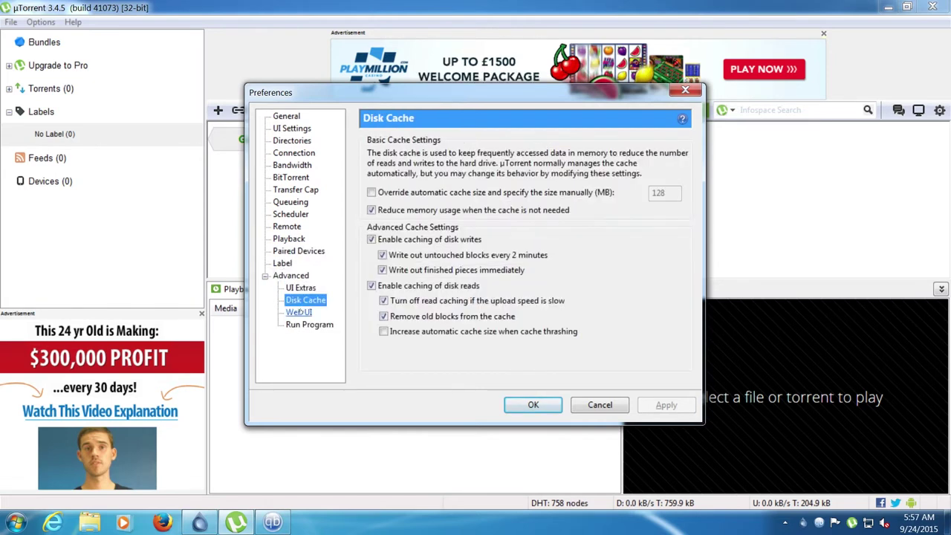
pyautogui.click(298, 312)
pyautogui.click(303, 325)
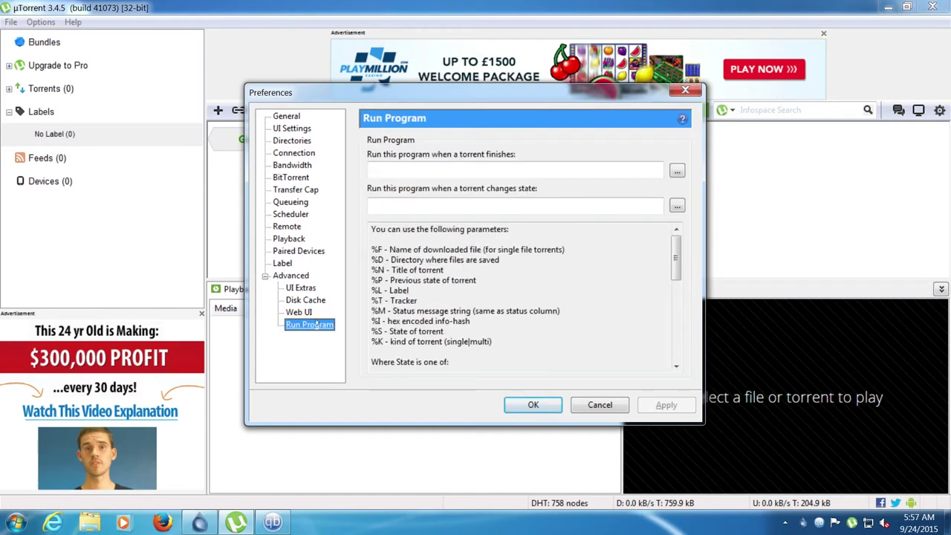
pyautogui.click(533, 404)
# Review qBittorrent's Downloads, Connection, Speed, BitTorrent, Web UI and Advanced options, then close with OK.
pyautogui.click(273, 522)
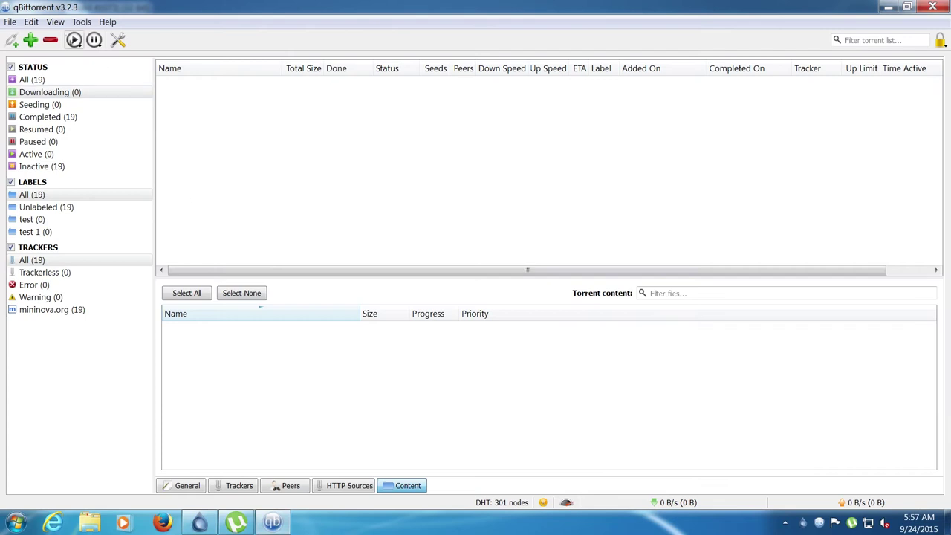
pyautogui.click(81, 22)
pyautogui.click(95, 56)
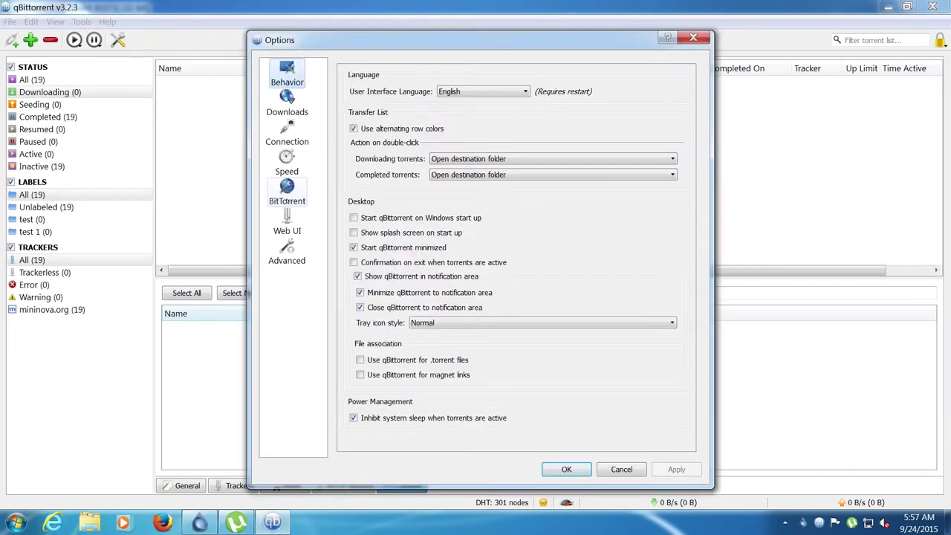
pyautogui.click(289, 110)
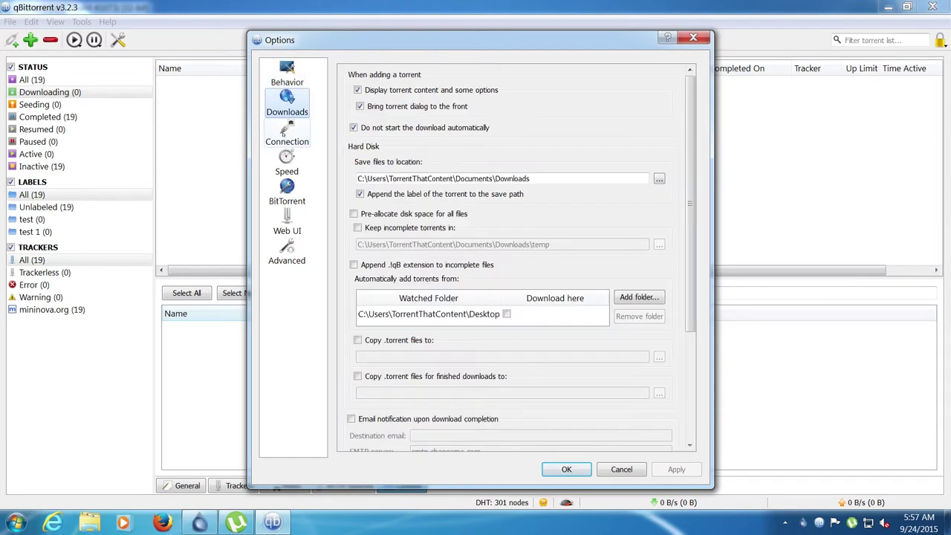
pyautogui.click(287, 135)
pyautogui.click(287, 164)
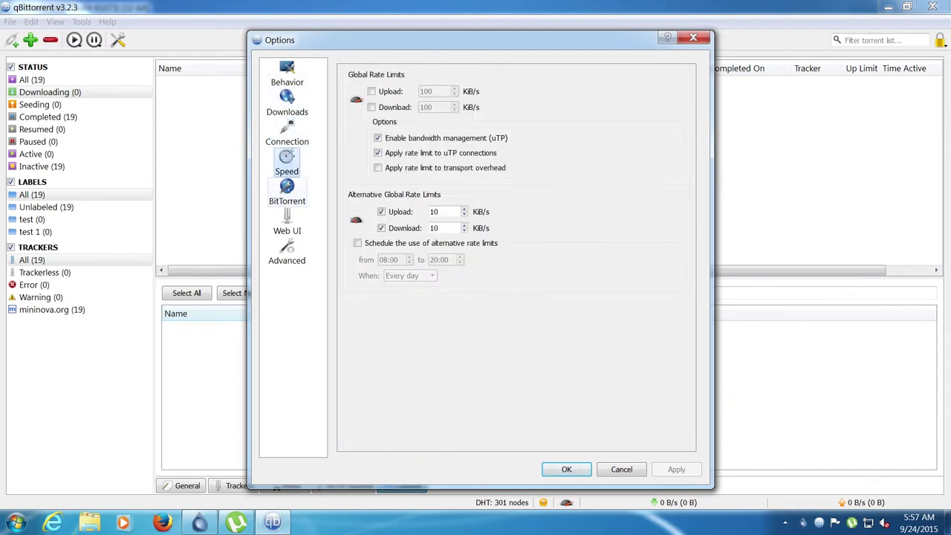
pyautogui.click(286, 193)
pyautogui.click(287, 223)
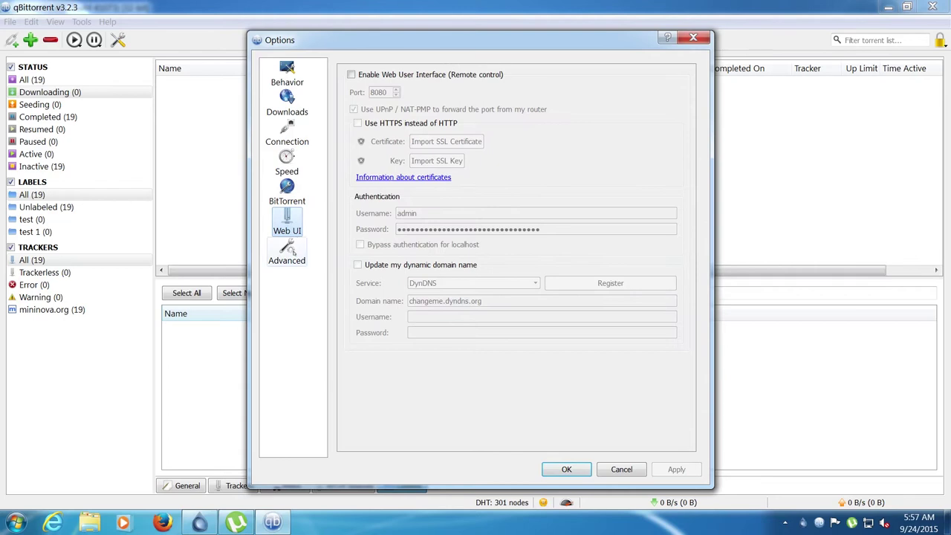
pyautogui.click(287, 252)
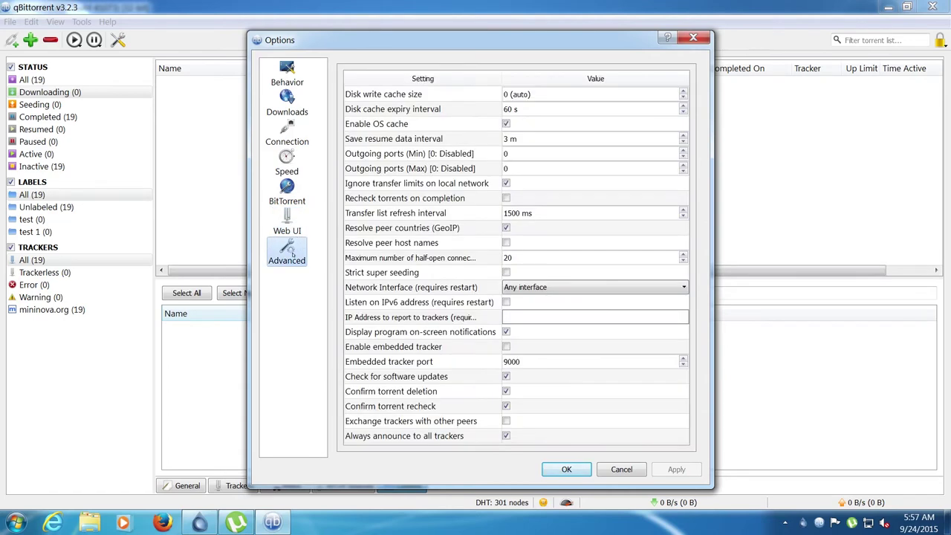
pyautogui.click(566, 468)
# Look through qBittorrent's menu commands, then switch back to µTorrent.
pyautogui.click(81, 21)
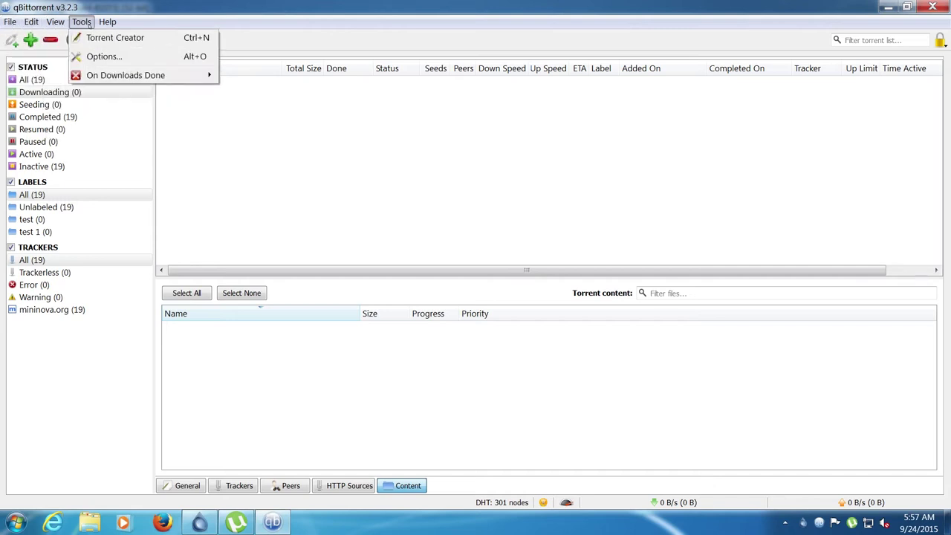
pyautogui.click(209, 136)
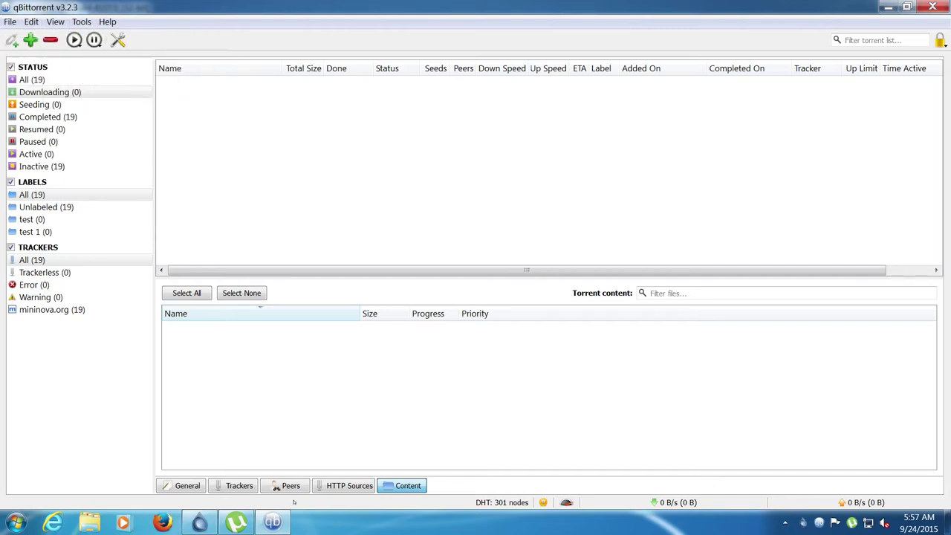
pyautogui.click(237, 522)
# Look through µTorrent's menu commands, then switch to Deluge and open its View menu.
pyautogui.click(41, 22)
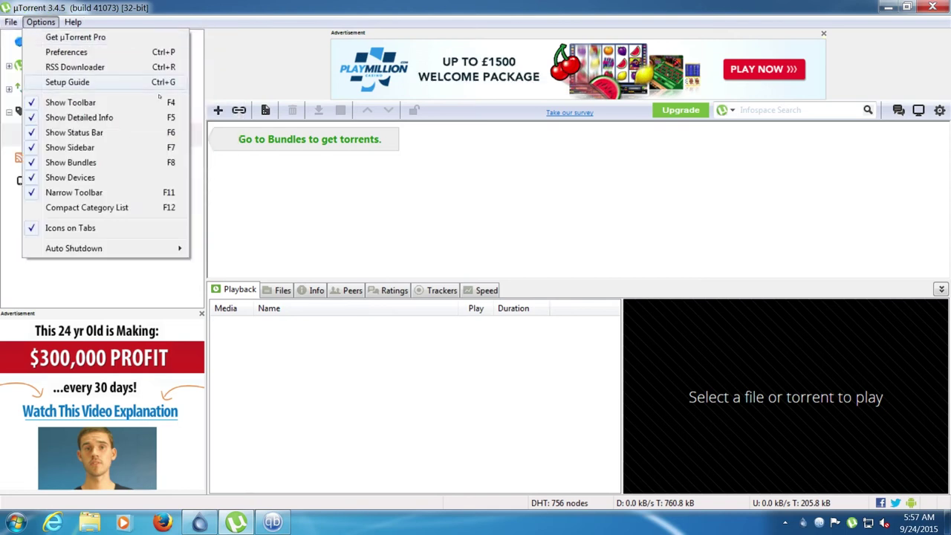
pyautogui.click(261, 179)
pyautogui.click(199, 522)
pyautogui.click(88, 21)
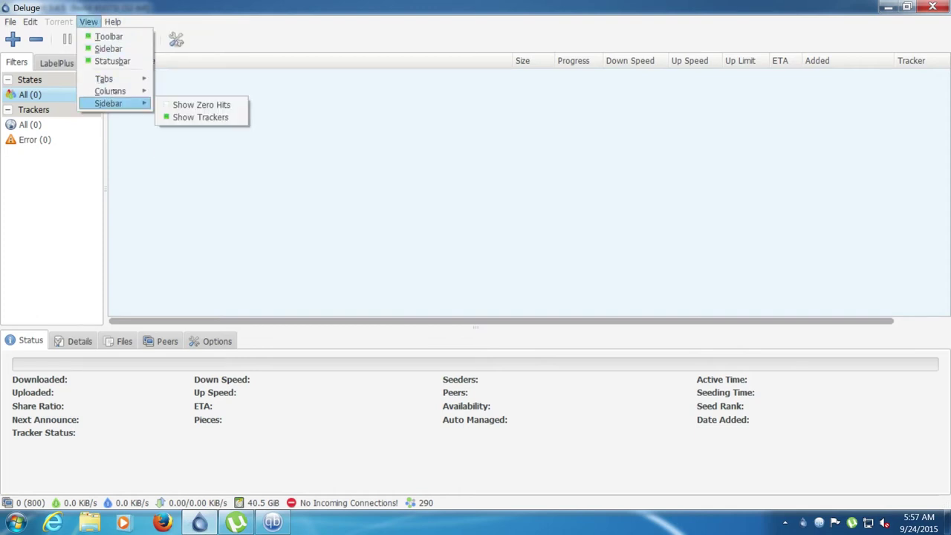
pyautogui.click(31, 21)
pyautogui.click(11, 23)
pyautogui.click(179, 172)
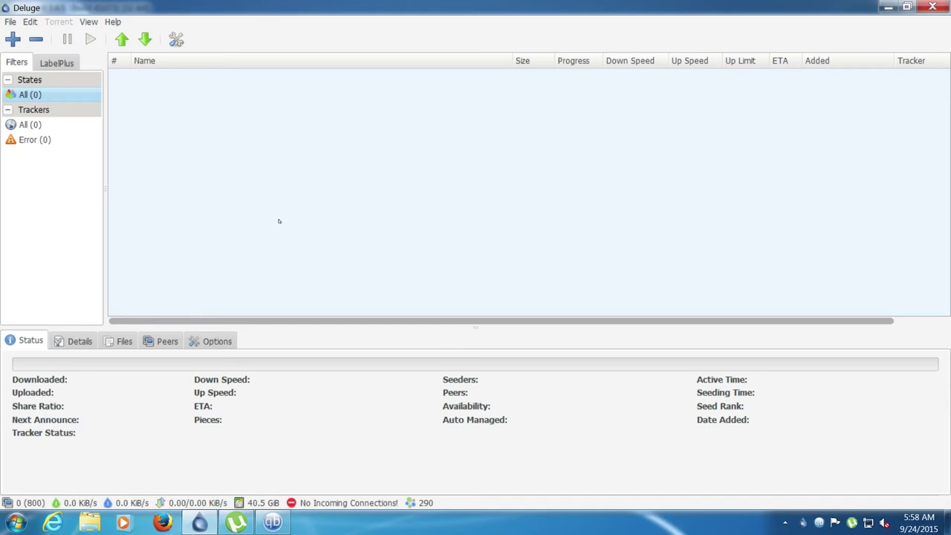
pyautogui.click(30, 22)
# Show Deluge's Plugins preference page, where LabelPlus is the only enabled plugin.
pyautogui.click(45, 34)
pyautogui.click(216, 231)
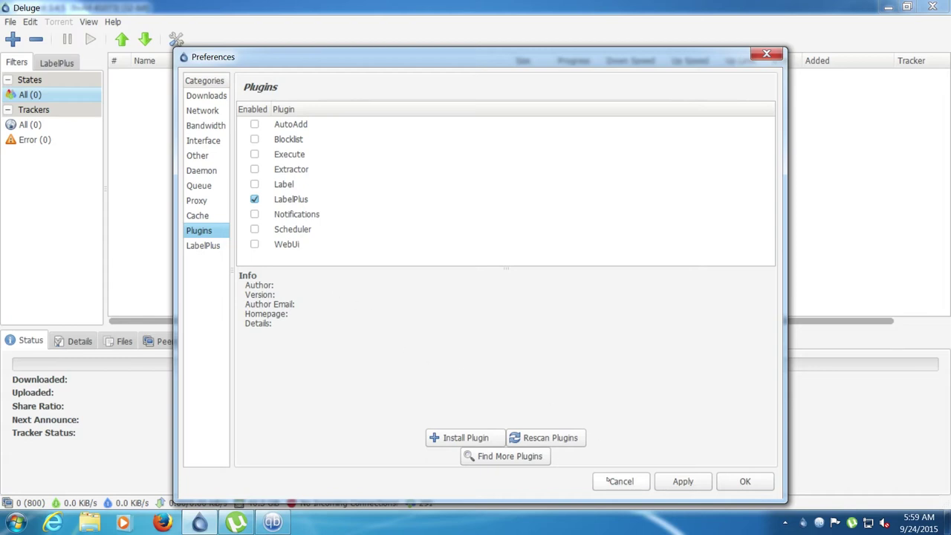
# Cancel Deluge's Preferences dialog, leaving all settings unchanged.
pyautogui.click(621, 482)
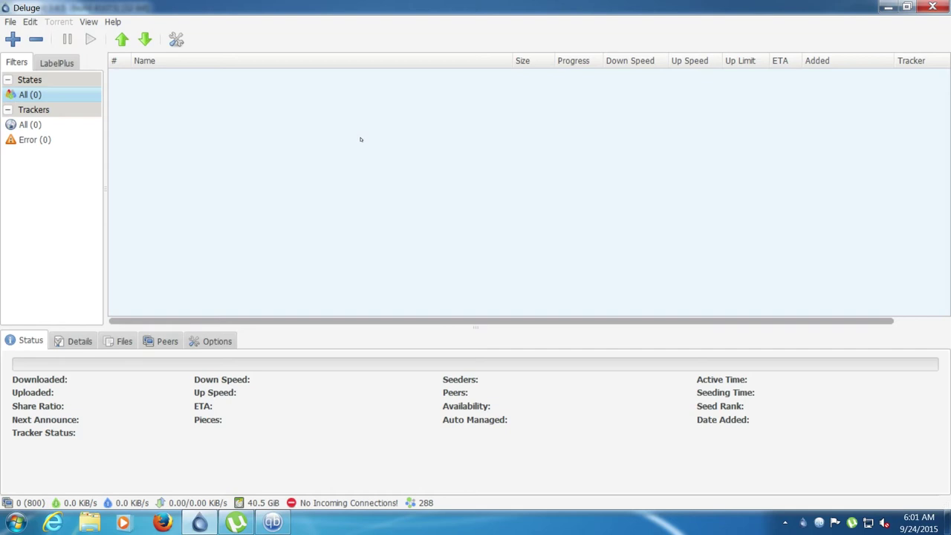
pyautogui.rightClick(222, 62)
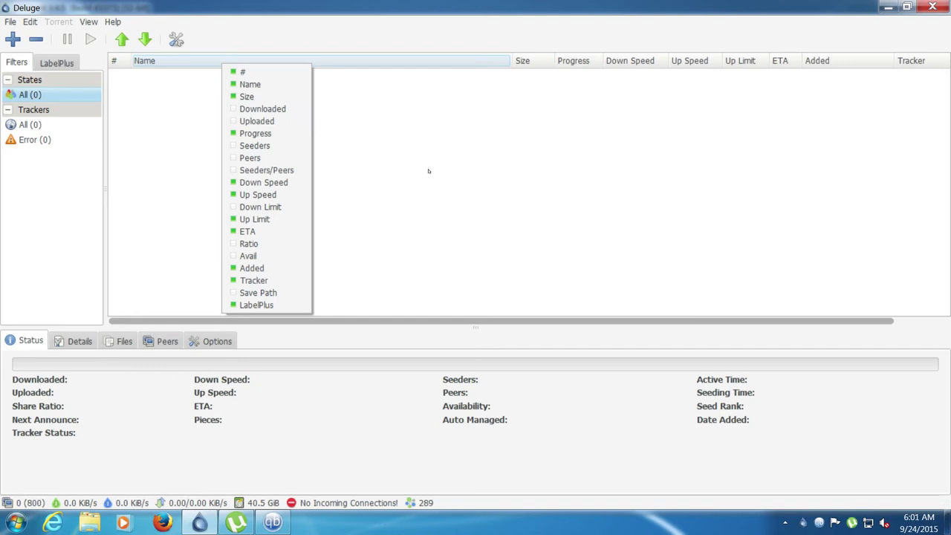
# Dismiss the column choices and show the LabelPlus sidebar listing All, None and test.
pyautogui.click(181, 185)
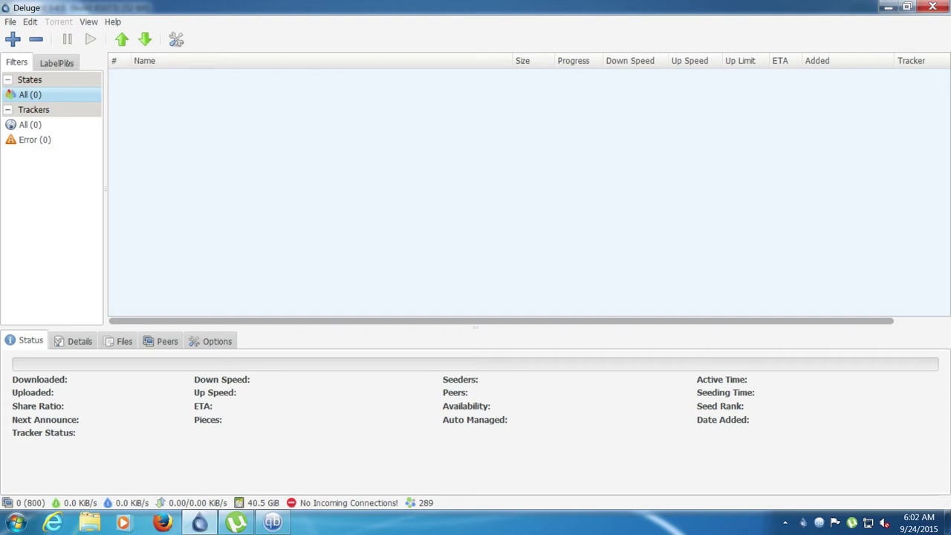
pyautogui.click(59, 62)
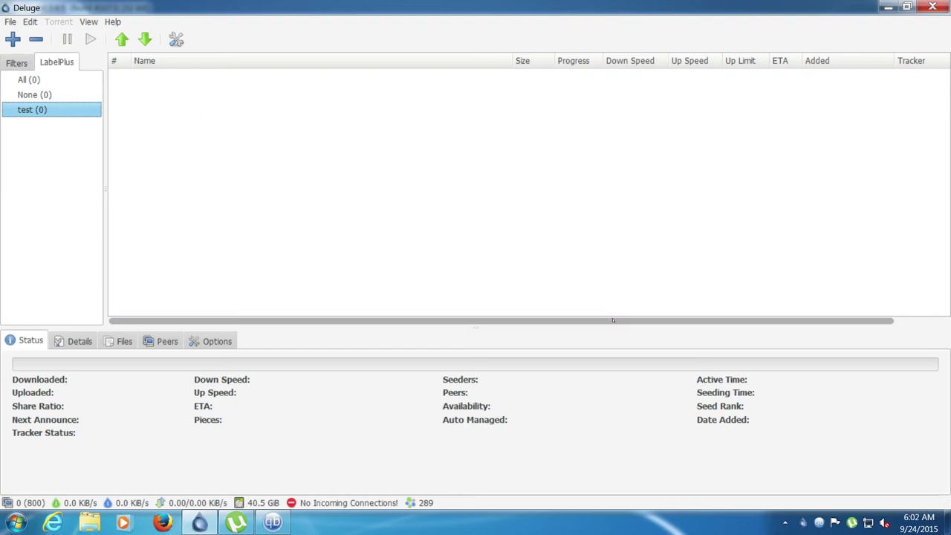
# Open Label Options for test, view its Bandwidth, Queue, Autolabel and Downloads tabs, and enlarge the dialog.
pyautogui.rightClick(42, 112)
pyautogui.click(59, 189)
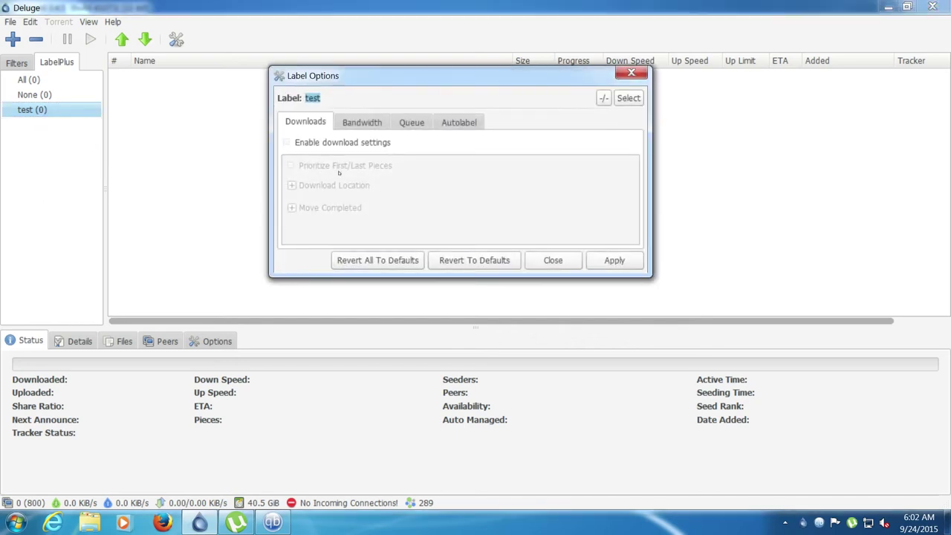
pyautogui.click(355, 124)
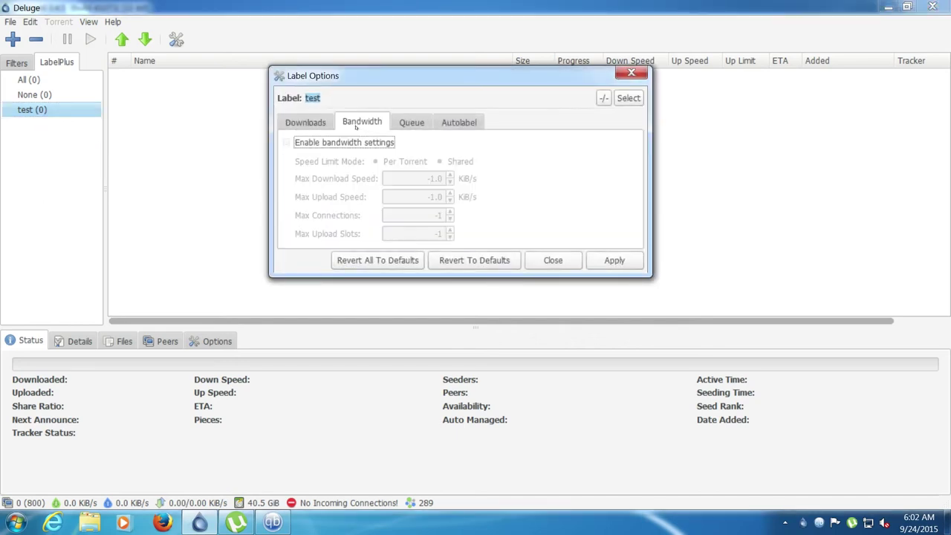
pyautogui.click(409, 124)
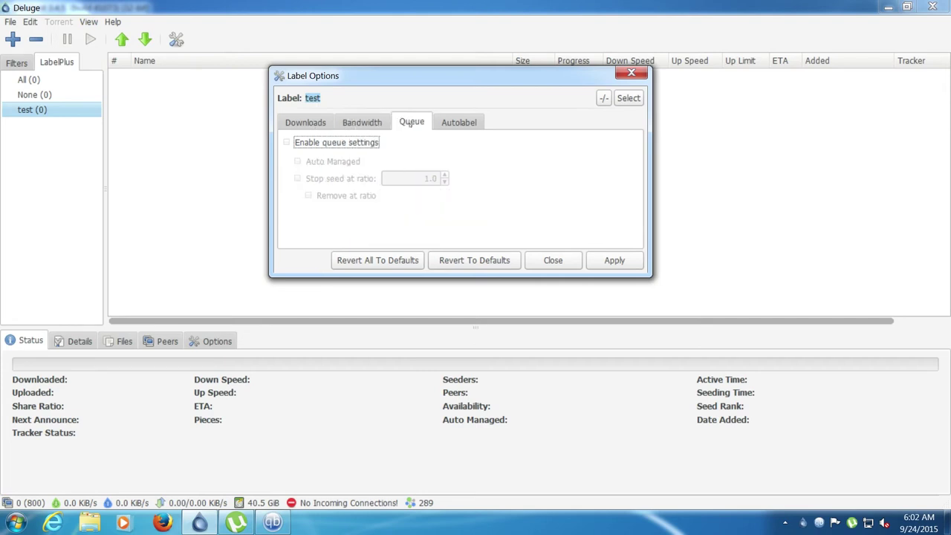
pyautogui.click(459, 122)
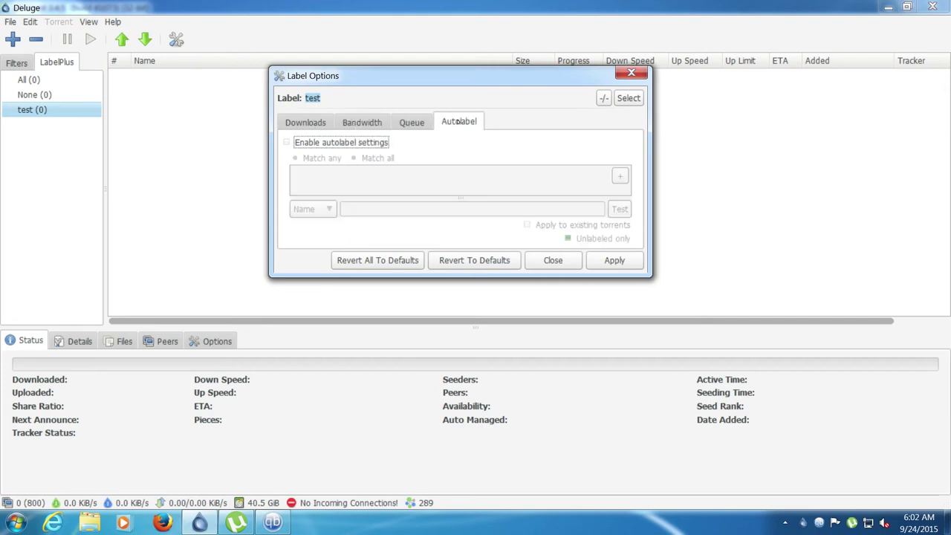
pyautogui.click(309, 123)
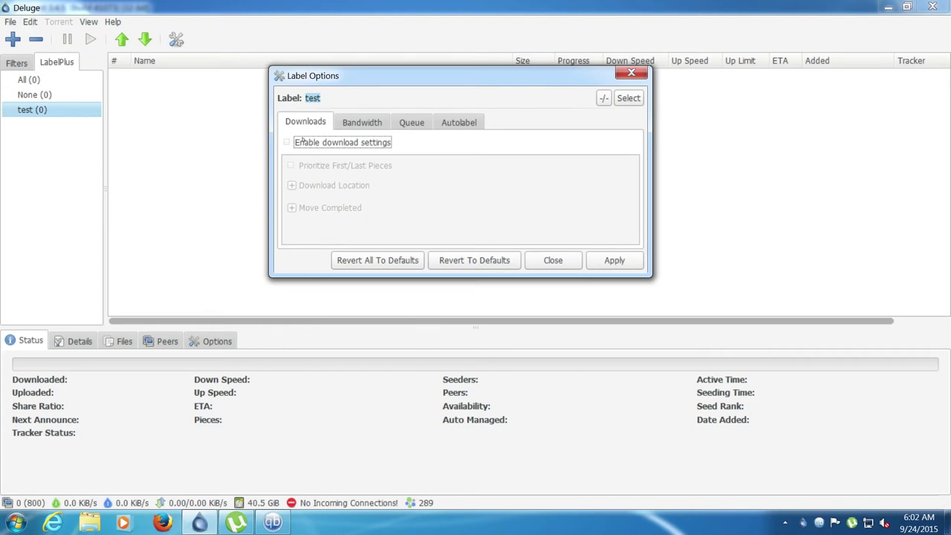
pyautogui.moveTo(645, 273); pyautogui.dragTo(671, 339)
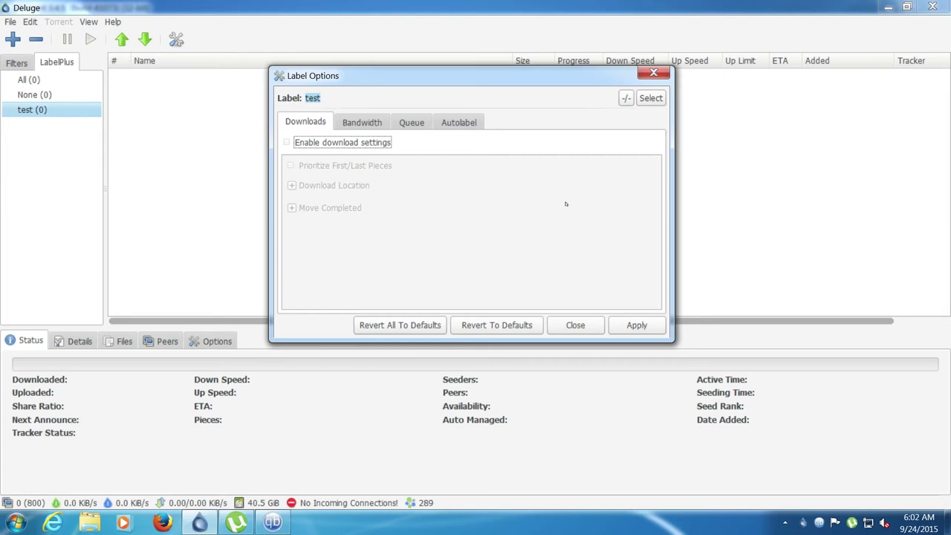
# Tick Enable download settings for the test label and expand Download Location.
pyautogui.click(287, 142)
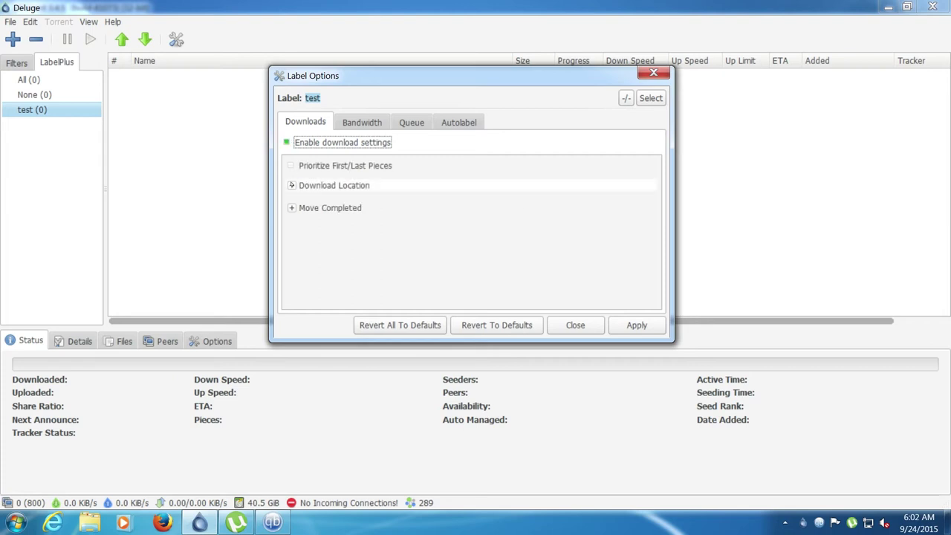
pyautogui.click(330, 185)
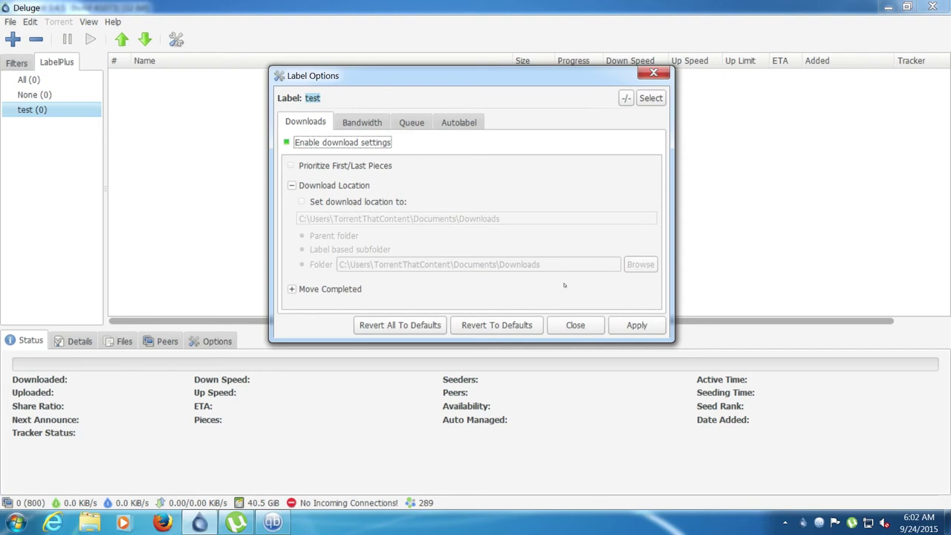
# Close Label Options with Esc and narrow the Name column to reveal the LabelPlus column.
pyautogui.press('Escape')
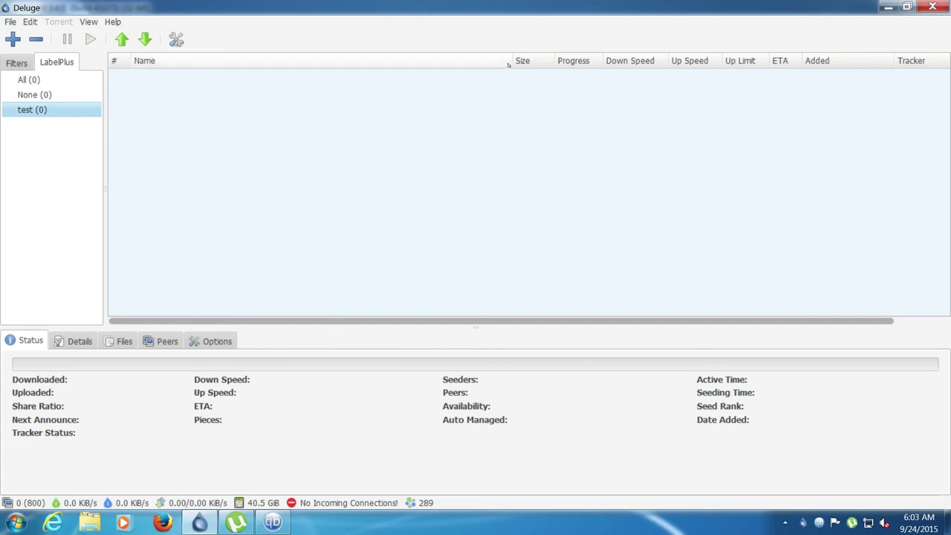
pyautogui.moveTo(511, 61); pyautogui.dragTo(427, 63)
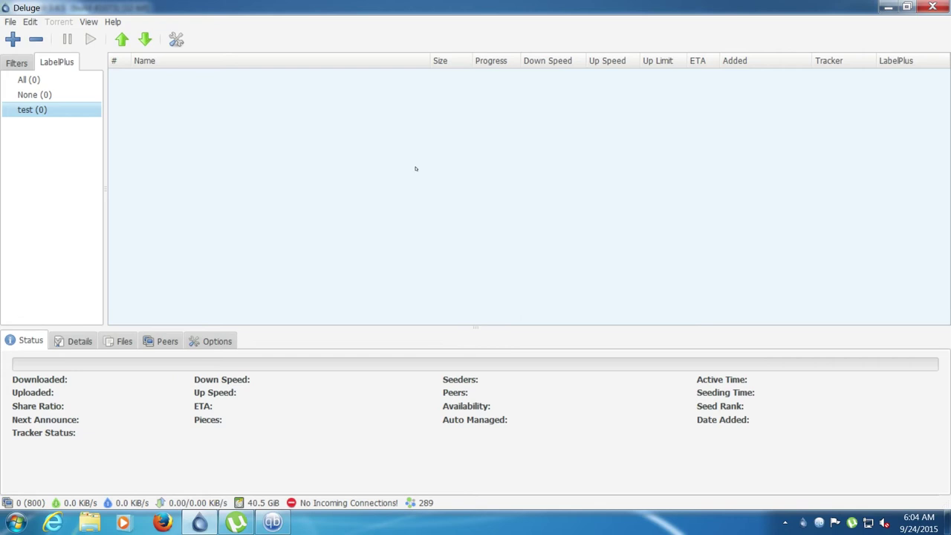
pyautogui.click(237, 522)
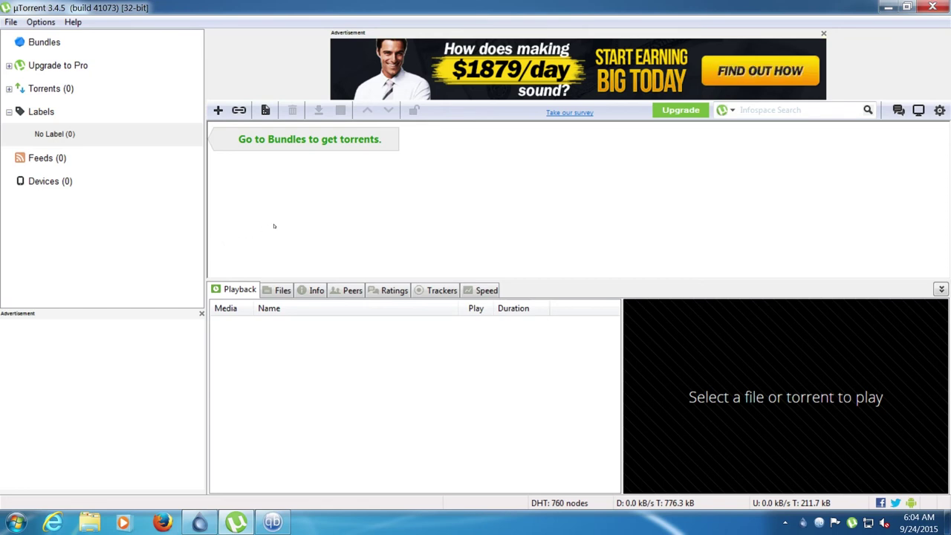
pyautogui.click(40, 22)
pyautogui.click(66, 52)
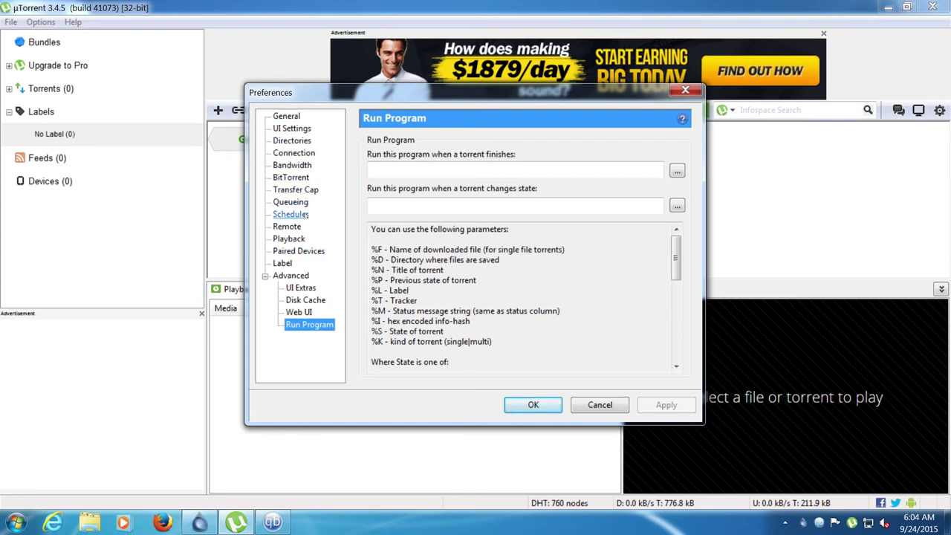
pyautogui.click(583, 401)
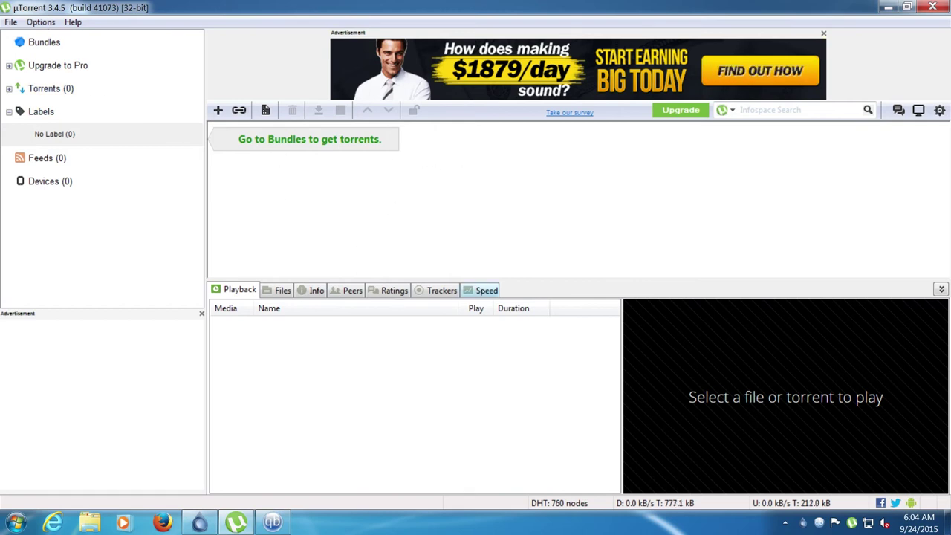
pyautogui.rightClick(486, 290)
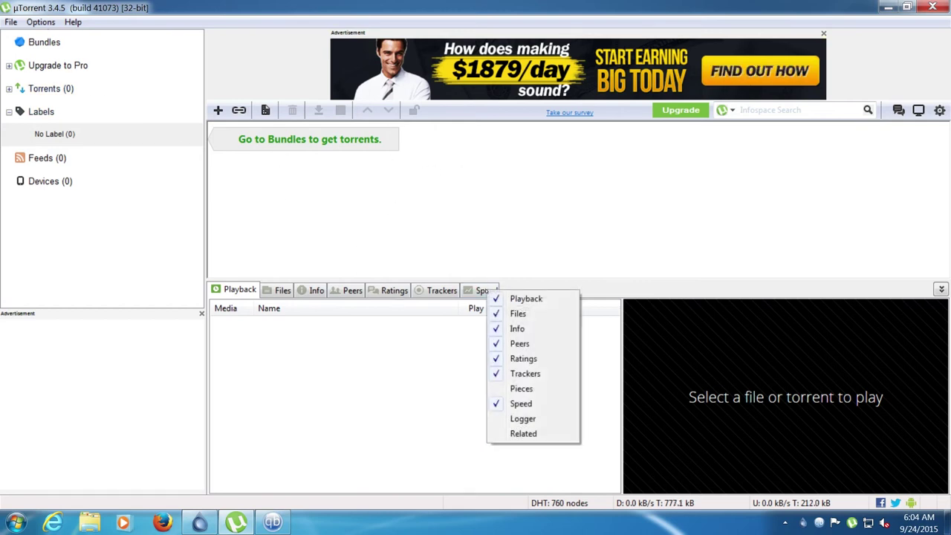
pyautogui.click(474, 205)
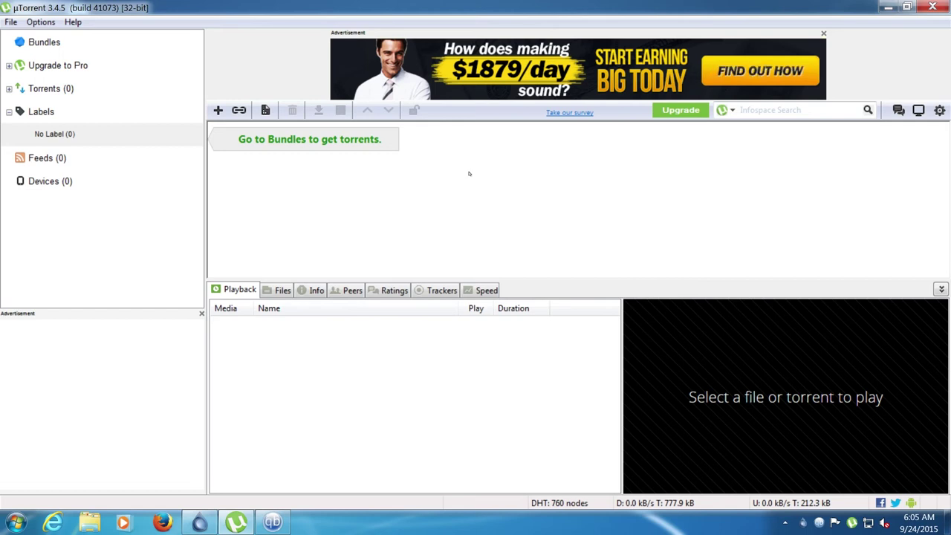
pyautogui.click(41, 22)
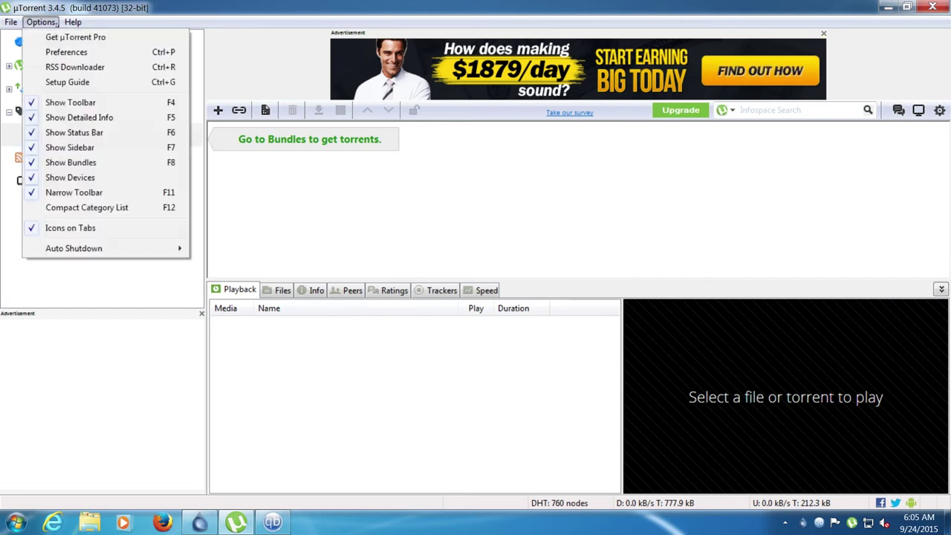
pyautogui.click(66, 52)
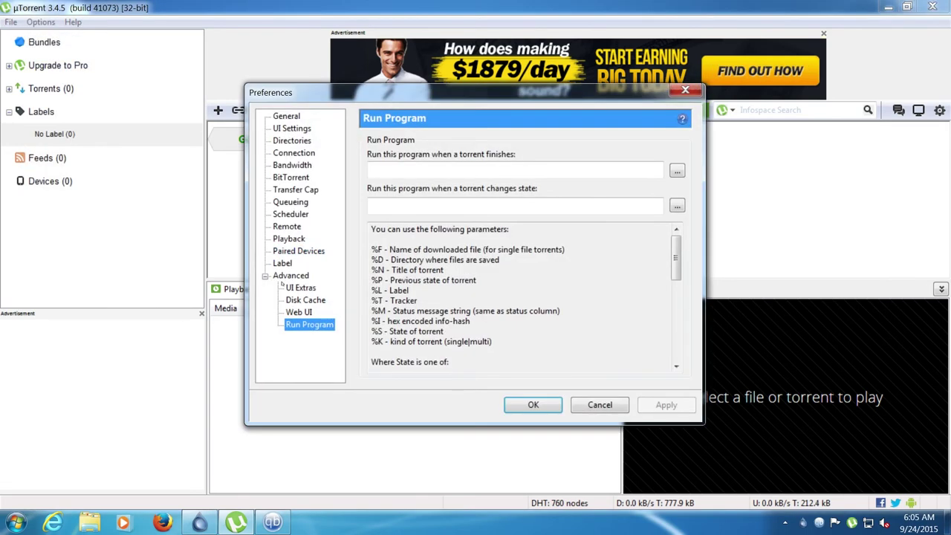
pyautogui.click(289, 277)
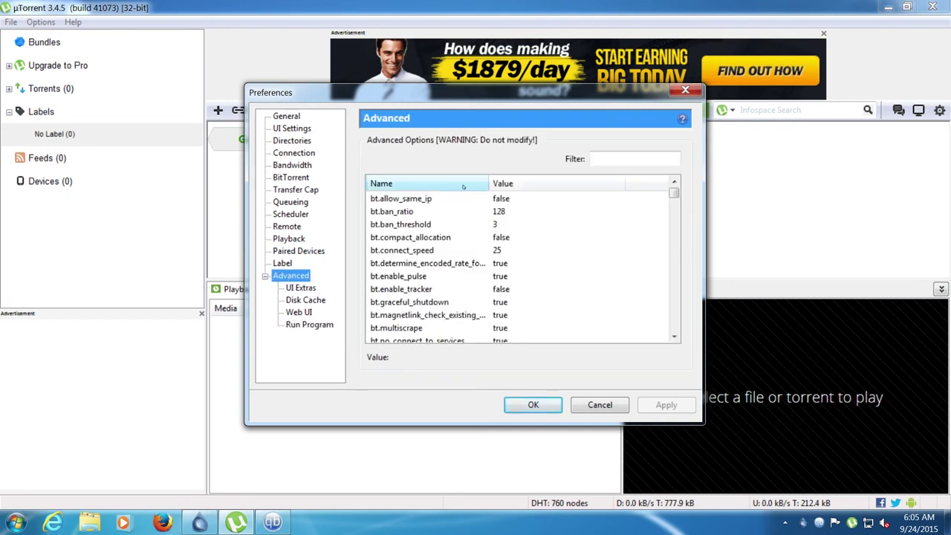
pyautogui.click(599, 404)
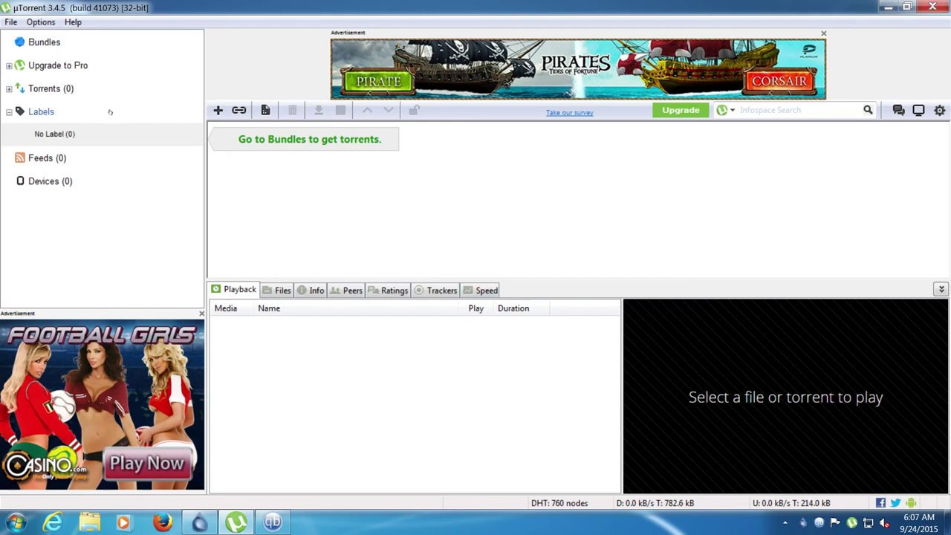
# Open µTorrent's Preferences and select the Label page under the expanded Advanced section.
pyautogui.click(41, 21)
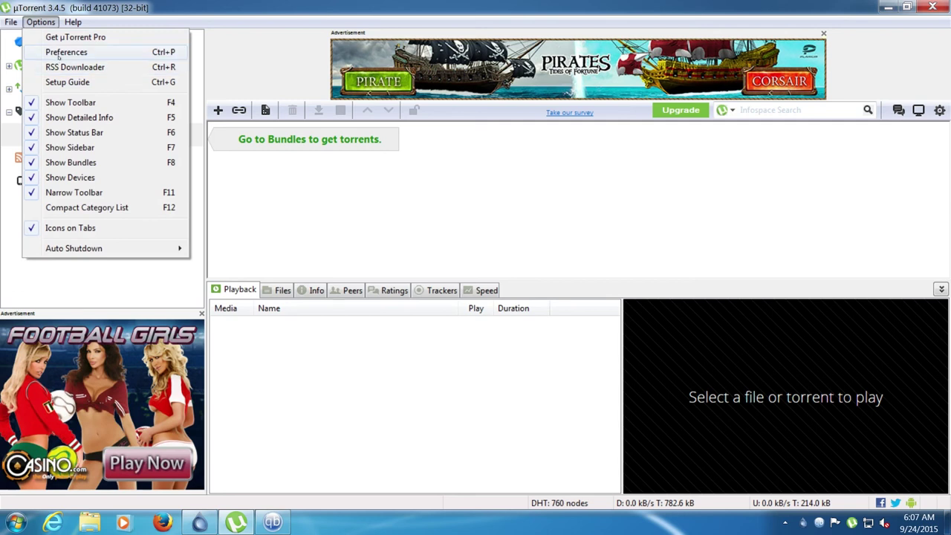
pyautogui.click(52, 53)
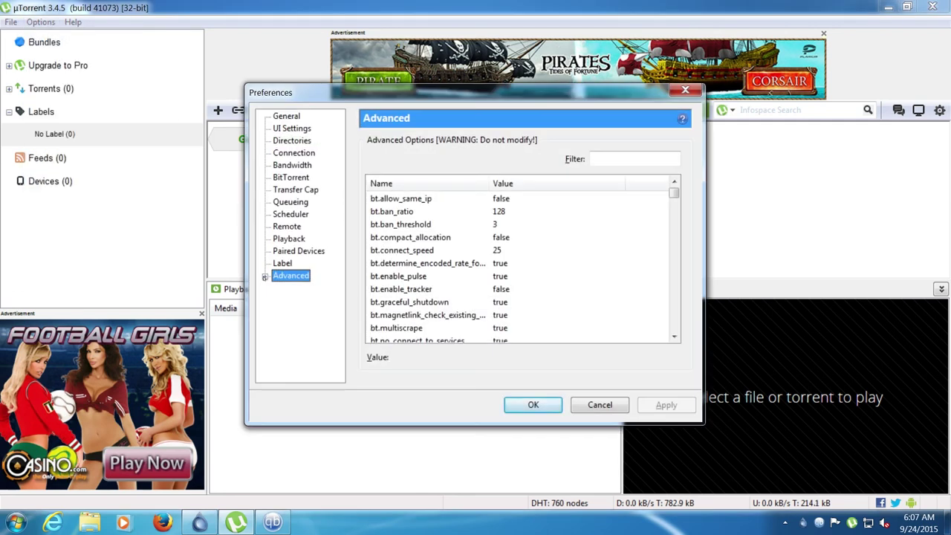
pyautogui.click(264, 276)
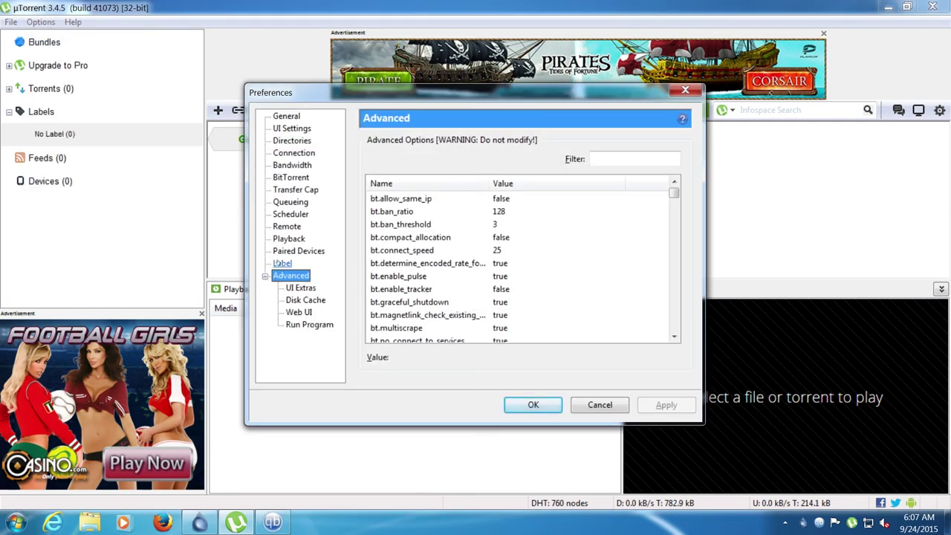
pyautogui.click(277, 264)
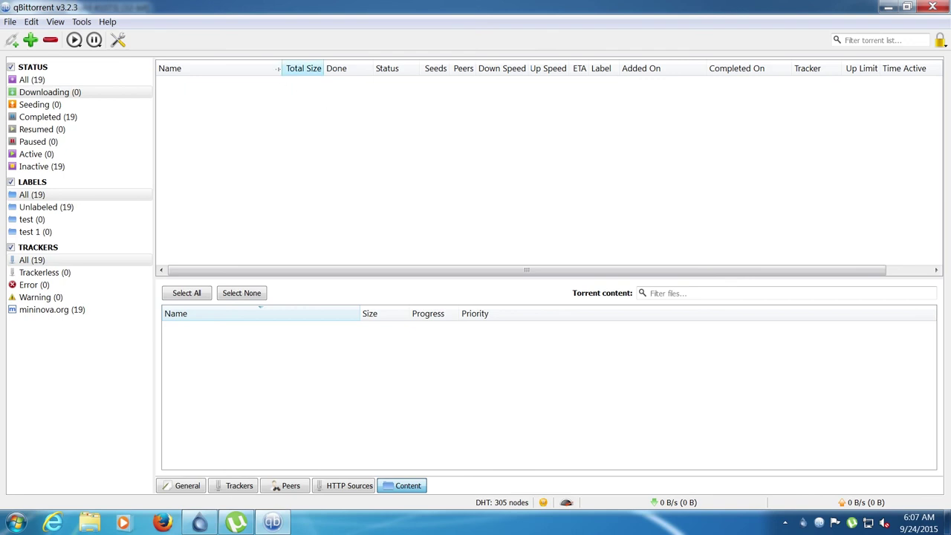
# Narrow qBittorrent's Name column and review the column list, leaving the shown columns unchanged.
pyautogui.moveTo(277, 68); pyautogui.dragTo(226, 71)
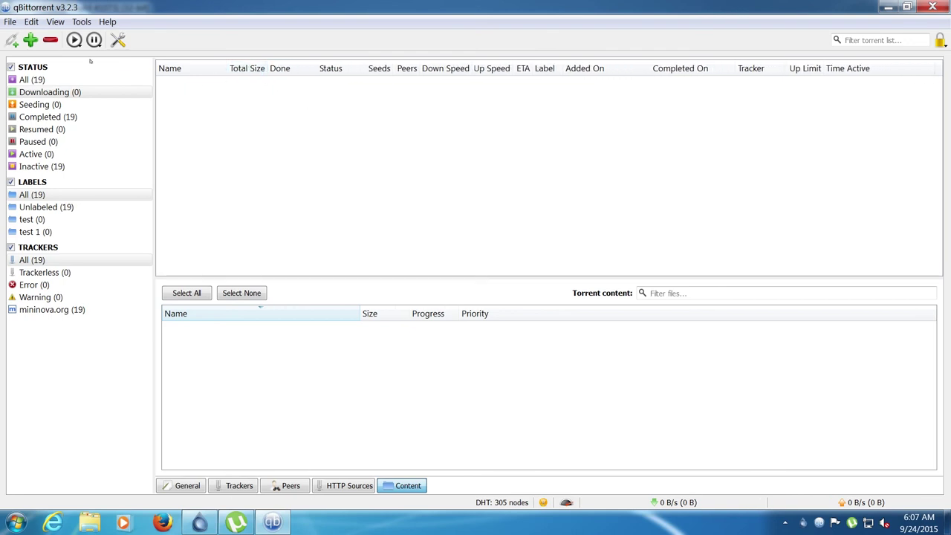
pyautogui.rightClick(164, 67)
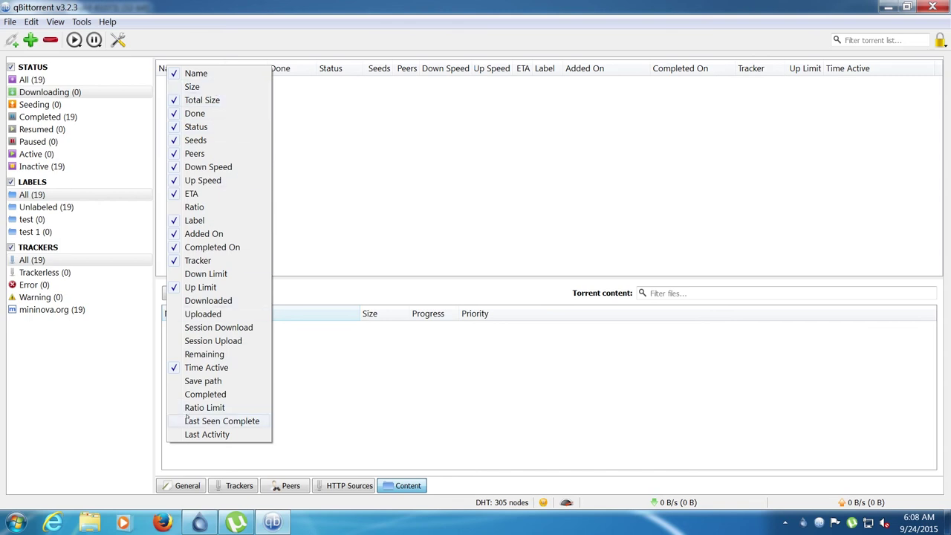
pyautogui.click(370, 251)
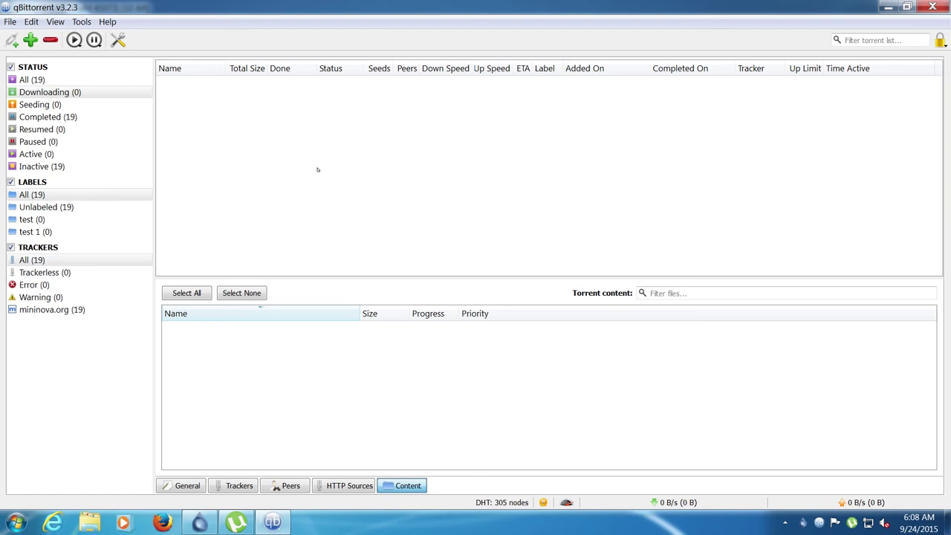
pyautogui.click(81, 21)
pyautogui.click(112, 57)
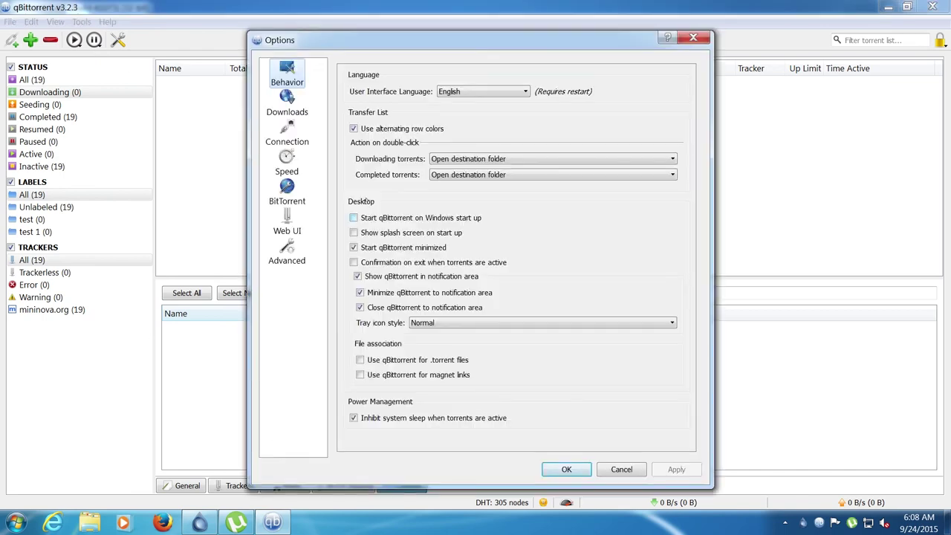
pyautogui.click(287, 102)
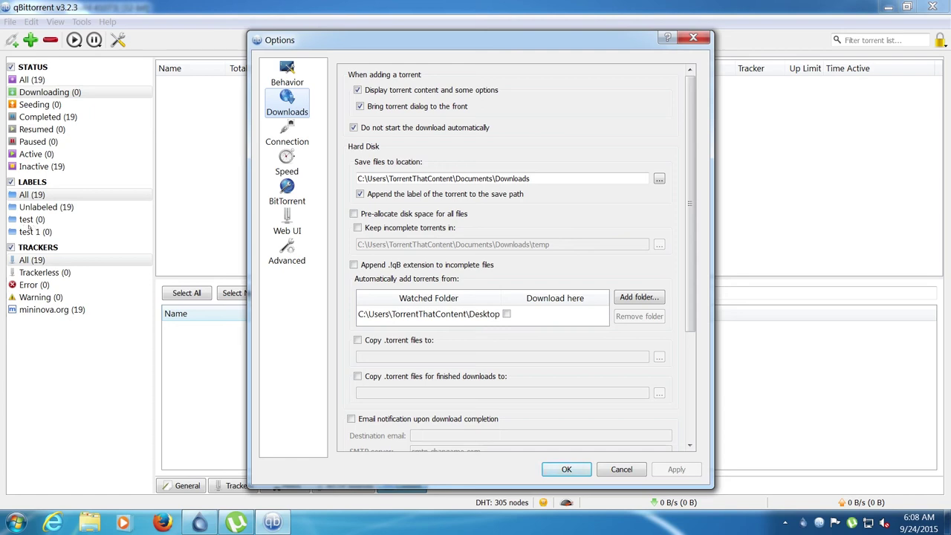
pyautogui.write('-')
pyautogui.click(612, 468)
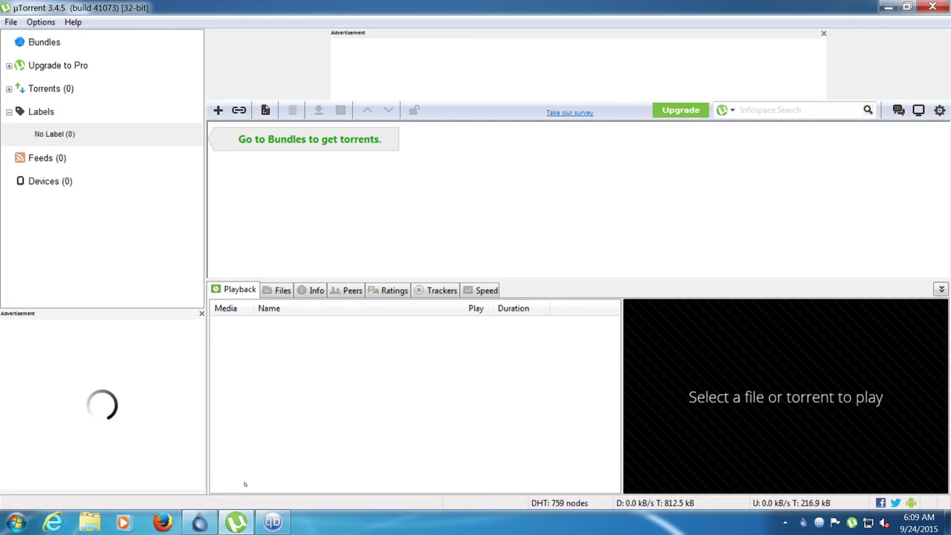
pyautogui.hotkey('alt', 'Tab')
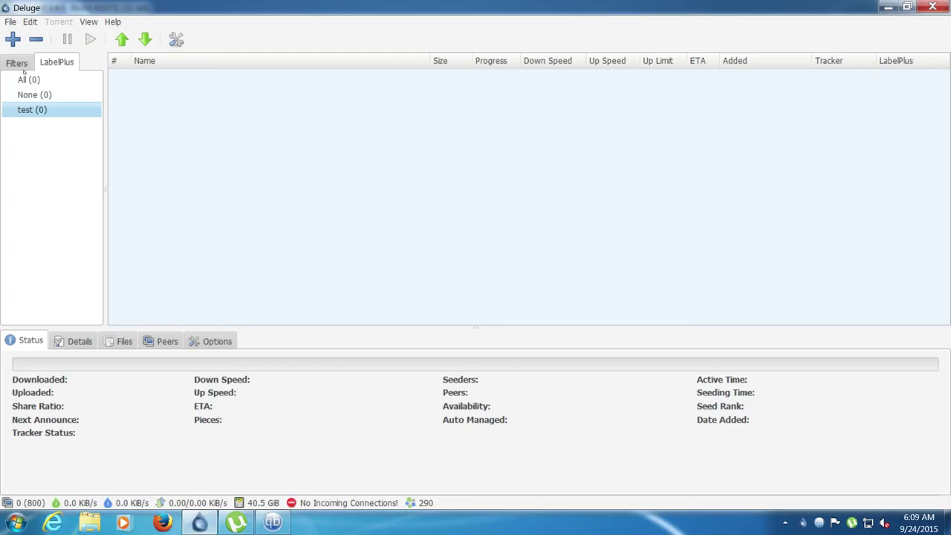
pyautogui.click(17, 62)
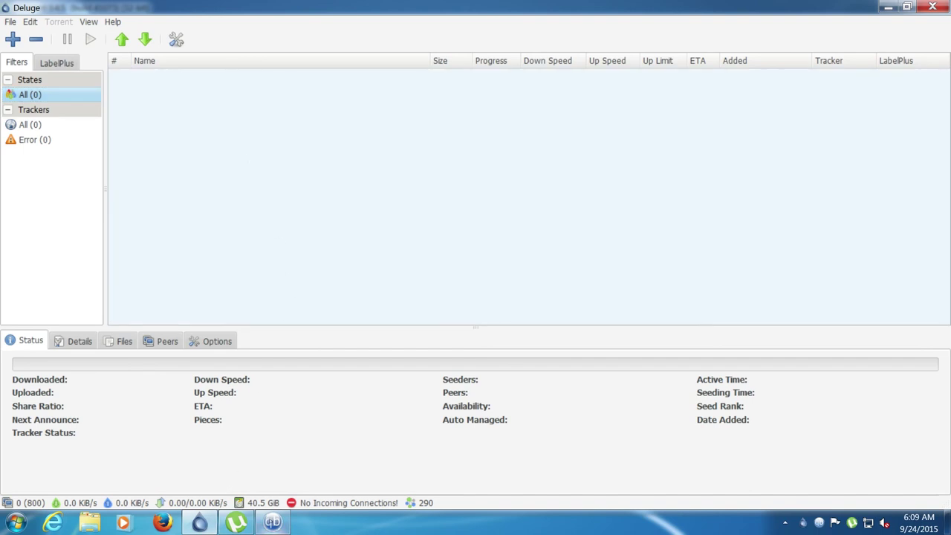
pyautogui.click(272, 522)
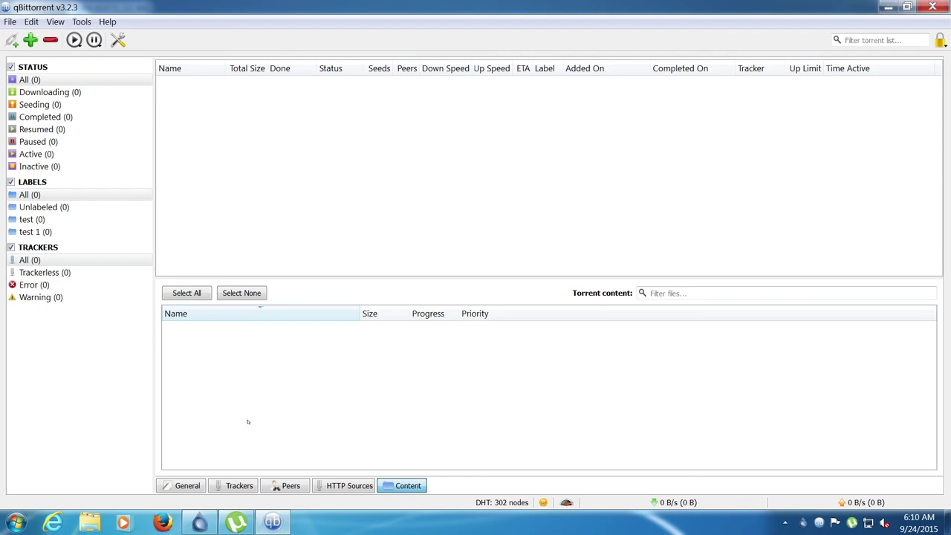
# Switch from the qBittorrent window toward µTorrent with Alt+Tab.
pyautogui.hotkey('alt', 'Tab')
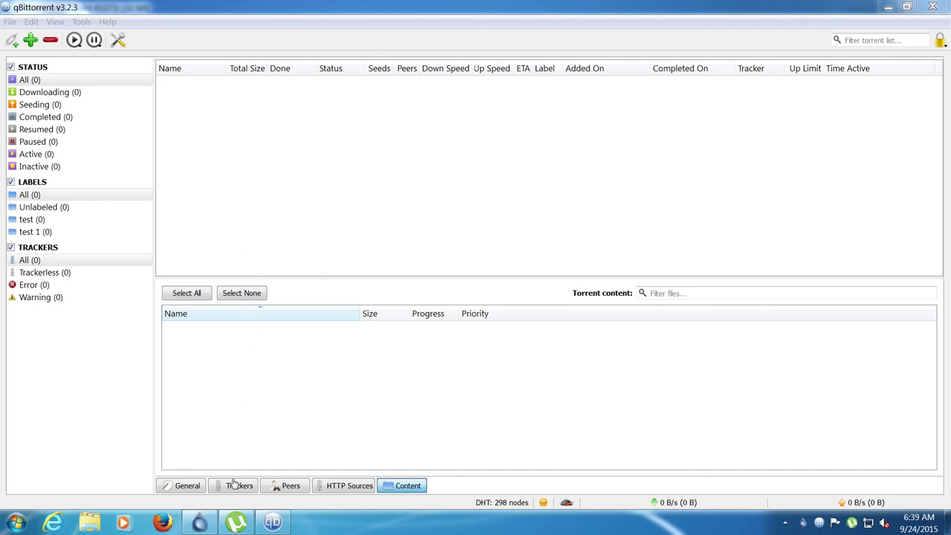
# Bring µTorrent forward and open its Preferences from the Options menu, showing the Label page.
pyautogui.click(232, 523)
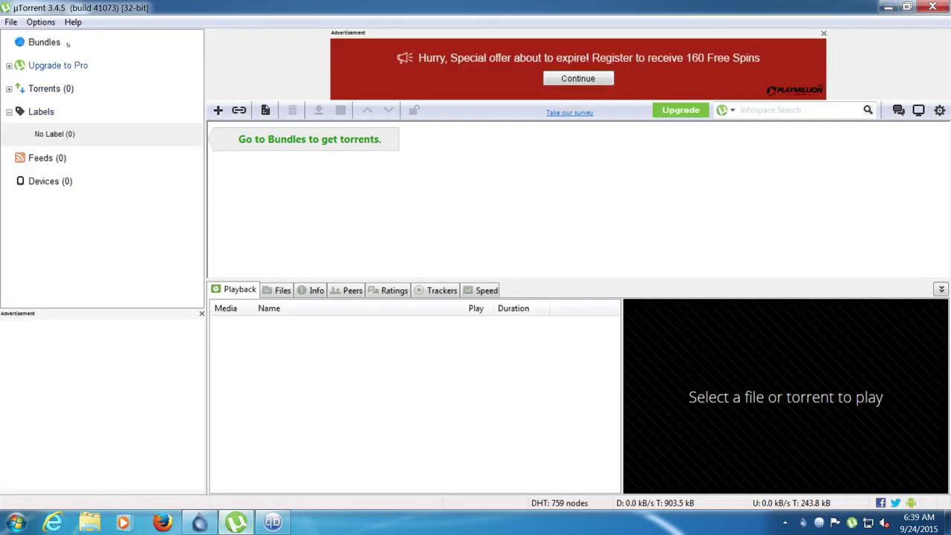
pyautogui.click(41, 22)
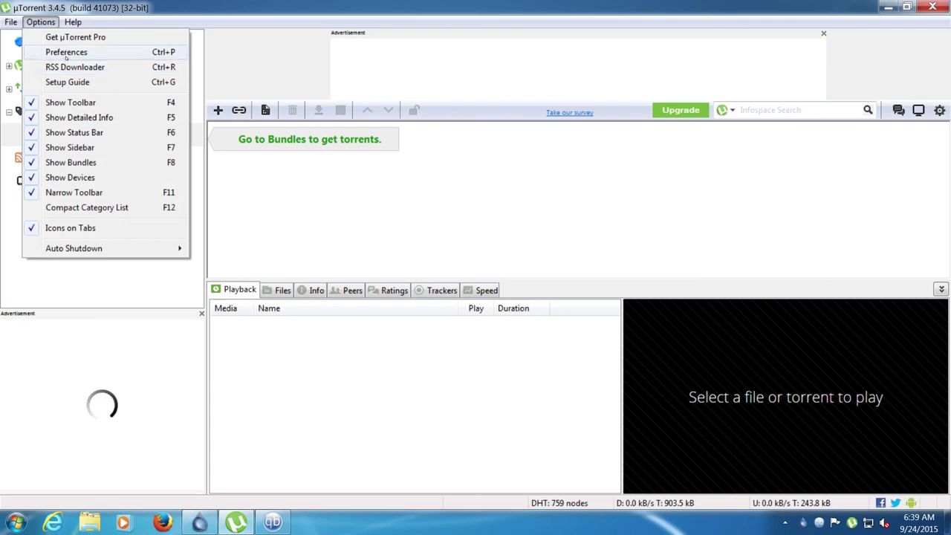
pyautogui.click(66, 53)
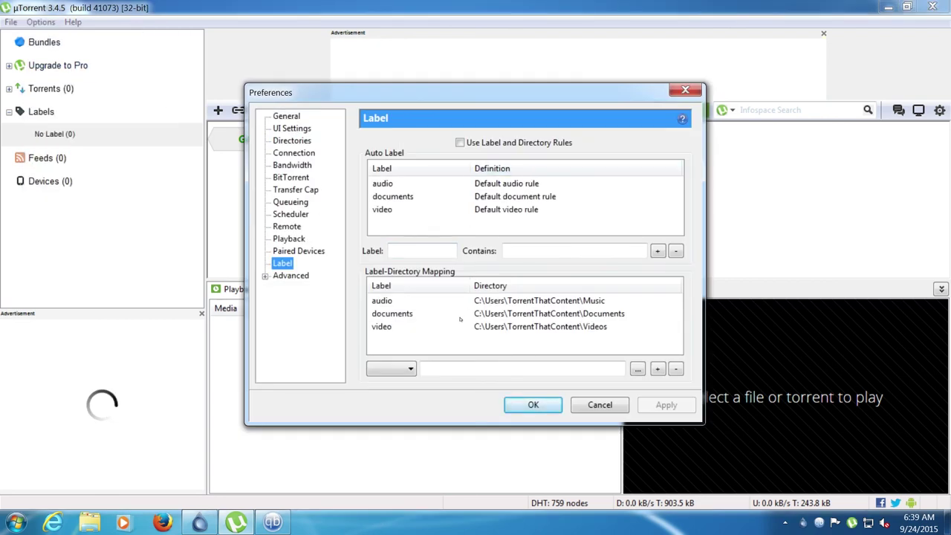